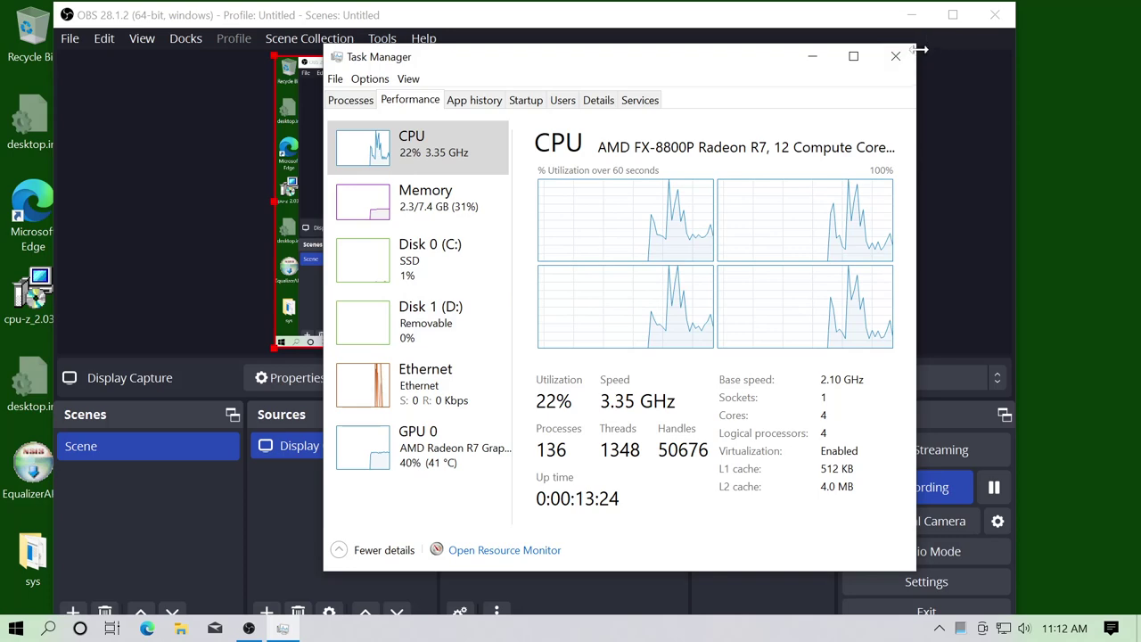
- Clear the open windows off the desktop and check the general properties of the AccuRC 2 folder
{"action": "left_click", "coordinate": [896, 56]}
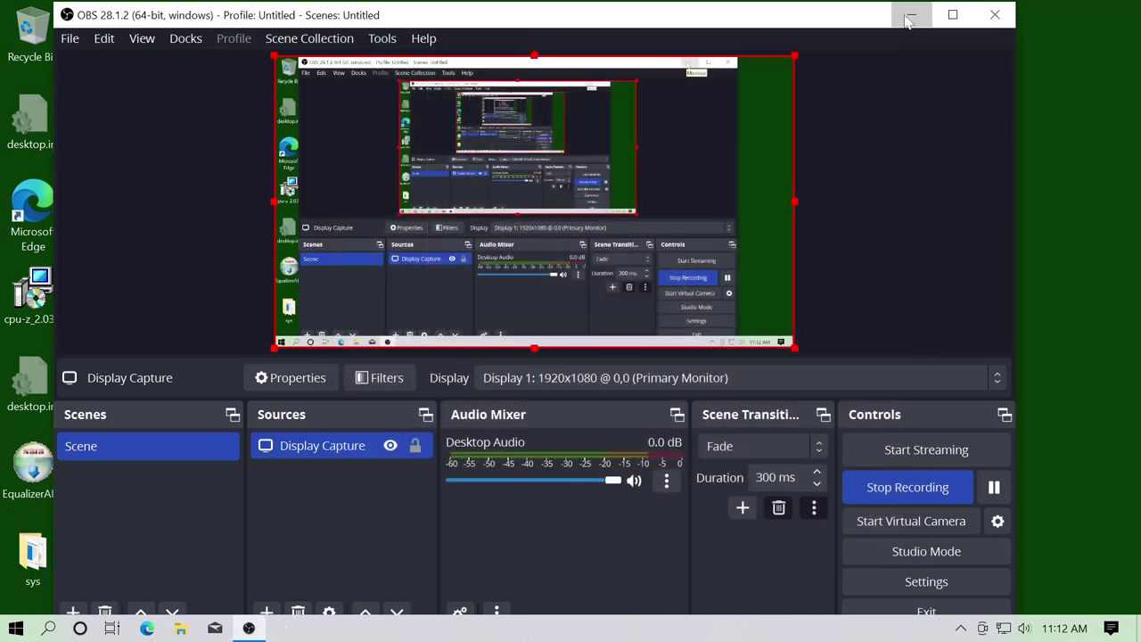
{"action": "left_click", "coordinate": [908, 15]}
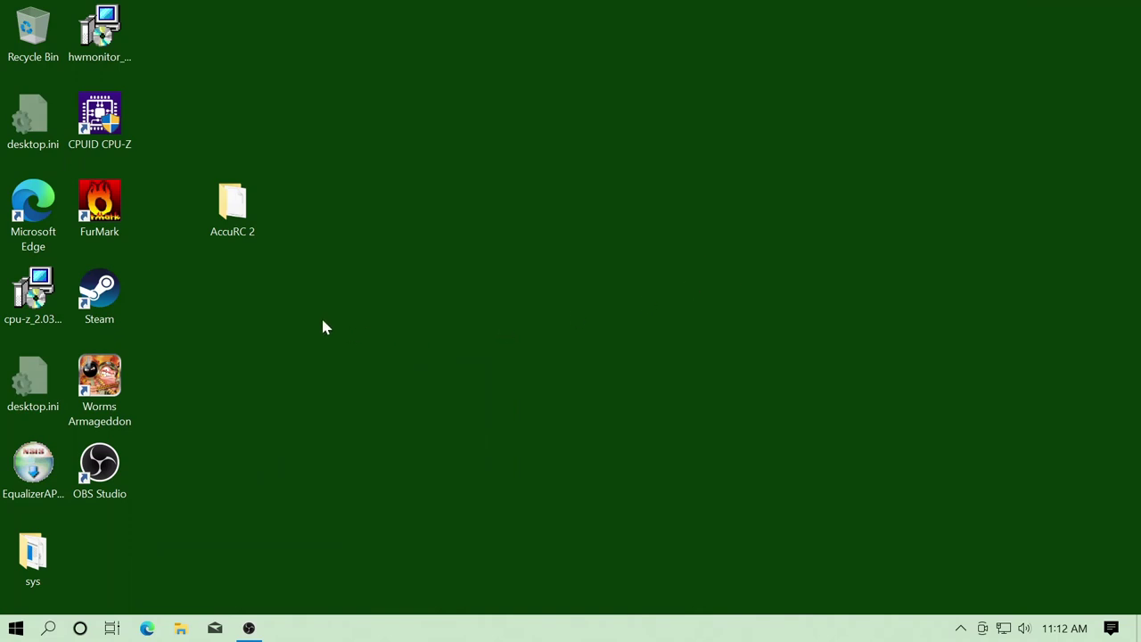
{"action": "right_click", "coordinate": [241, 207]}
{"action": "left_click", "coordinate": [276, 510]}
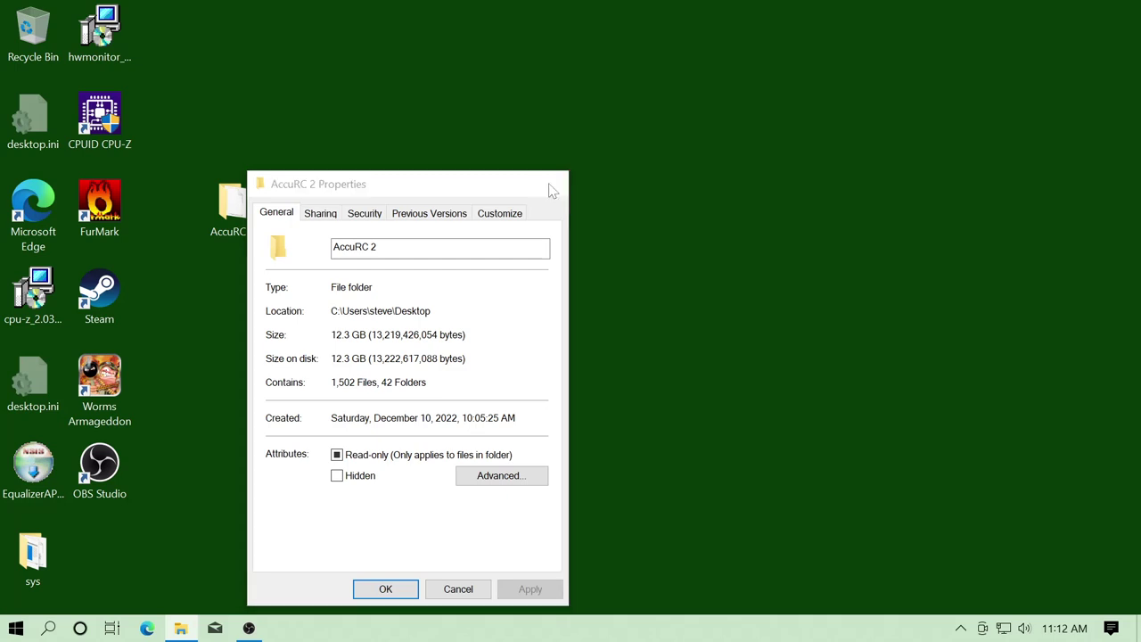
{"action": "left_click", "coordinate": [553, 185]}
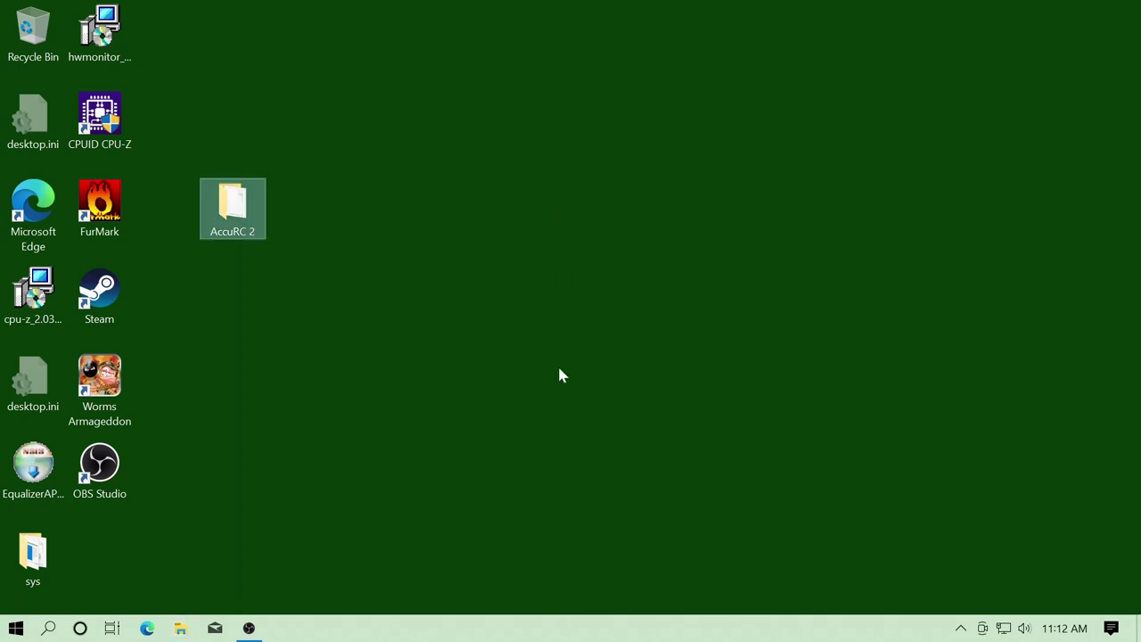
{"action": "left_click", "coordinate": [961, 629]}
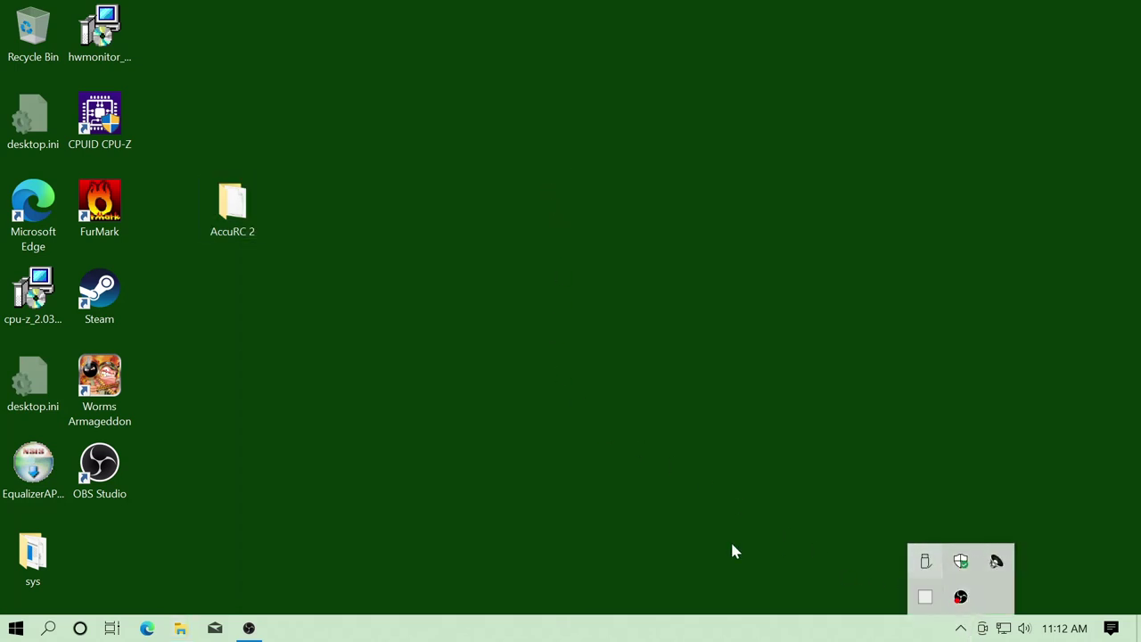
{"action": "left_click", "coordinate": [704, 546]}
- Move the AccuRC 2 folder from the desktop into steamapps\common under Steam in Program Files (x86) on drive C
{"action": "left_click", "coordinate": [181, 629]}
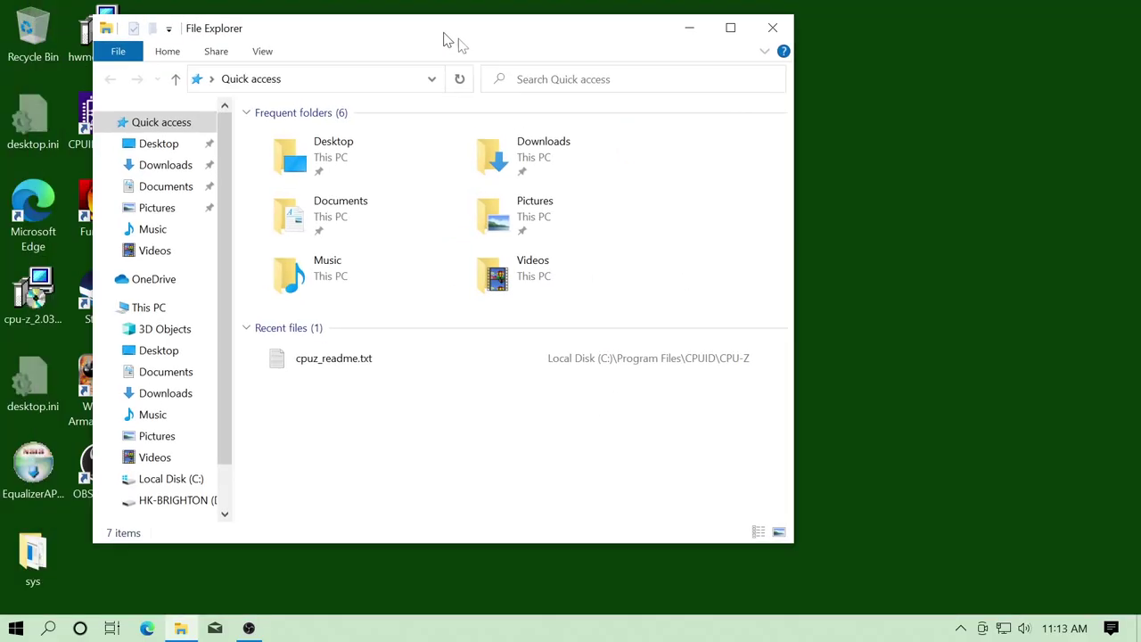
{"action": "left_click_drag", "start_coordinate": [446, 40], "coordinate": [764, 94]}
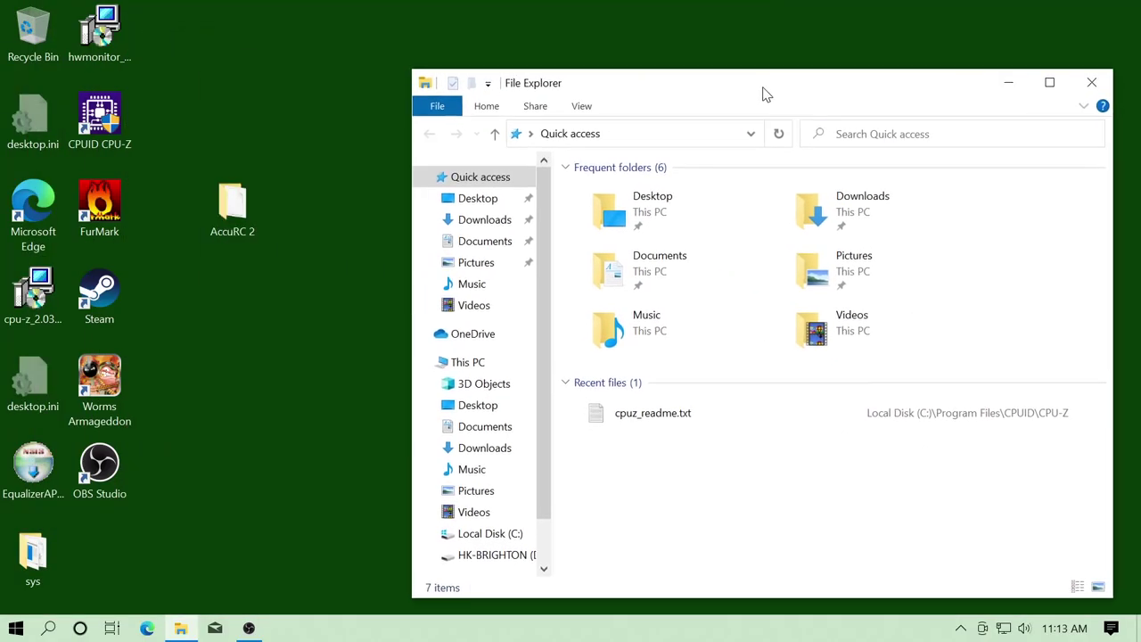
{"action": "left_click", "coordinate": [469, 365]}
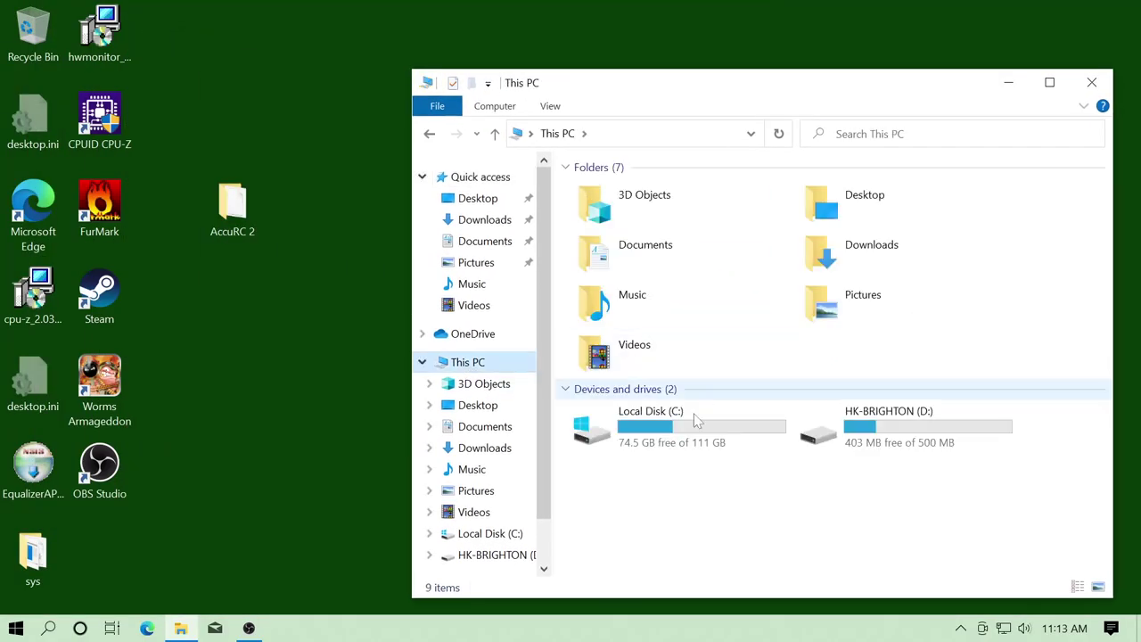
{"action": "double_click", "coordinate": [622, 434]}
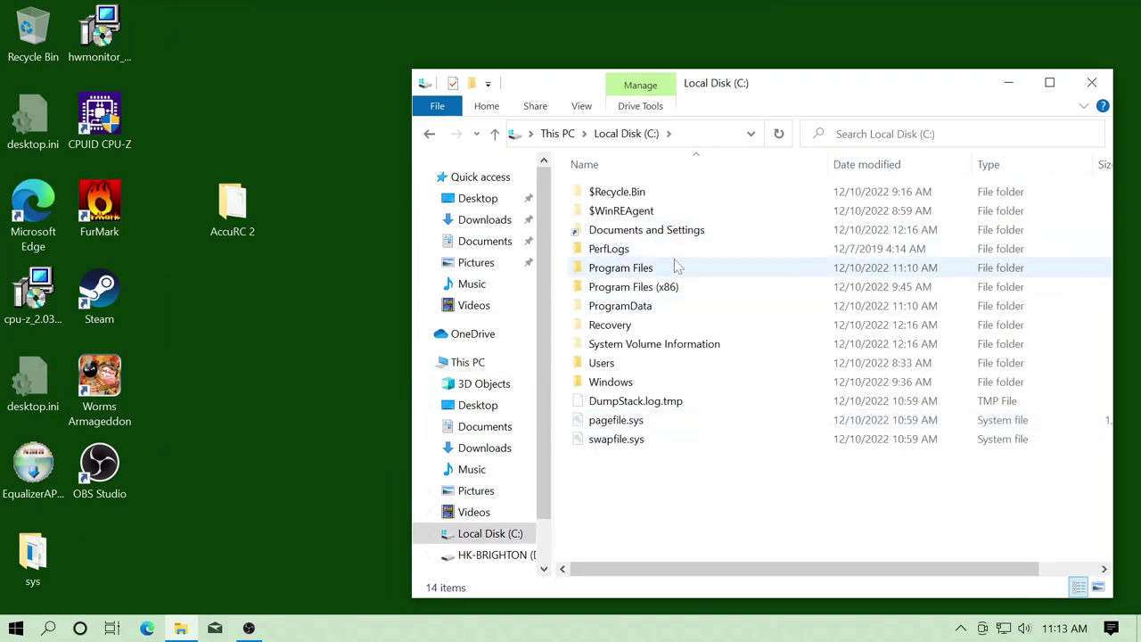
{"action": "double_click", "coordinate": [624, 288]}
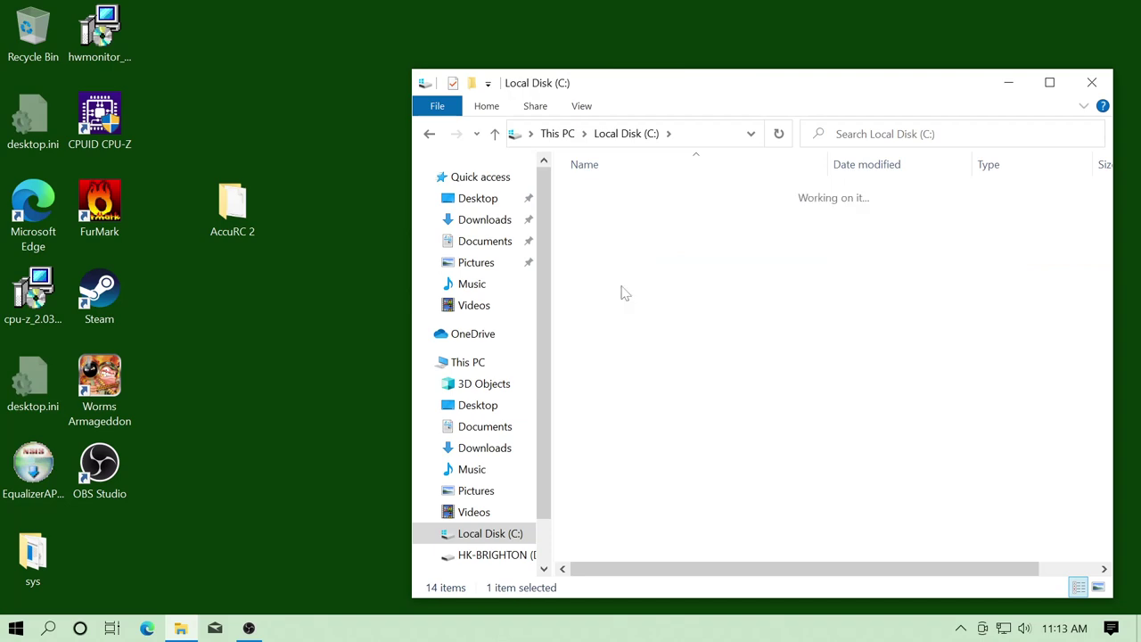
{"action": "double_click", "coordinate": [601, 305]}
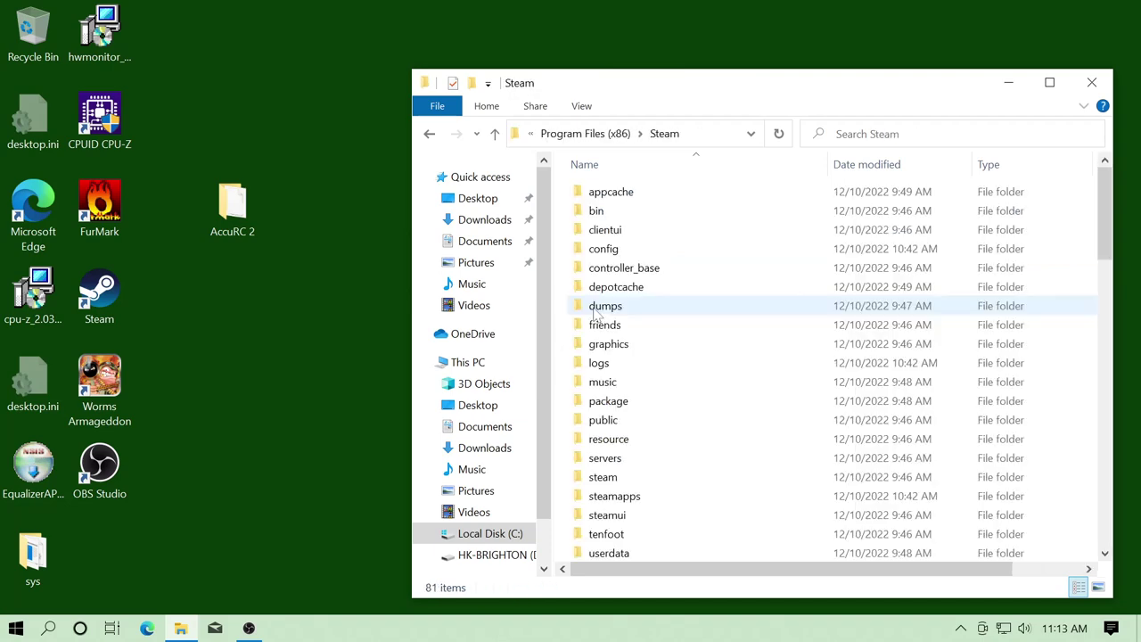
{"action": "scroll", "coordinate": [607, 303], "scroll_direction": "down", "scroll_amount": 1}
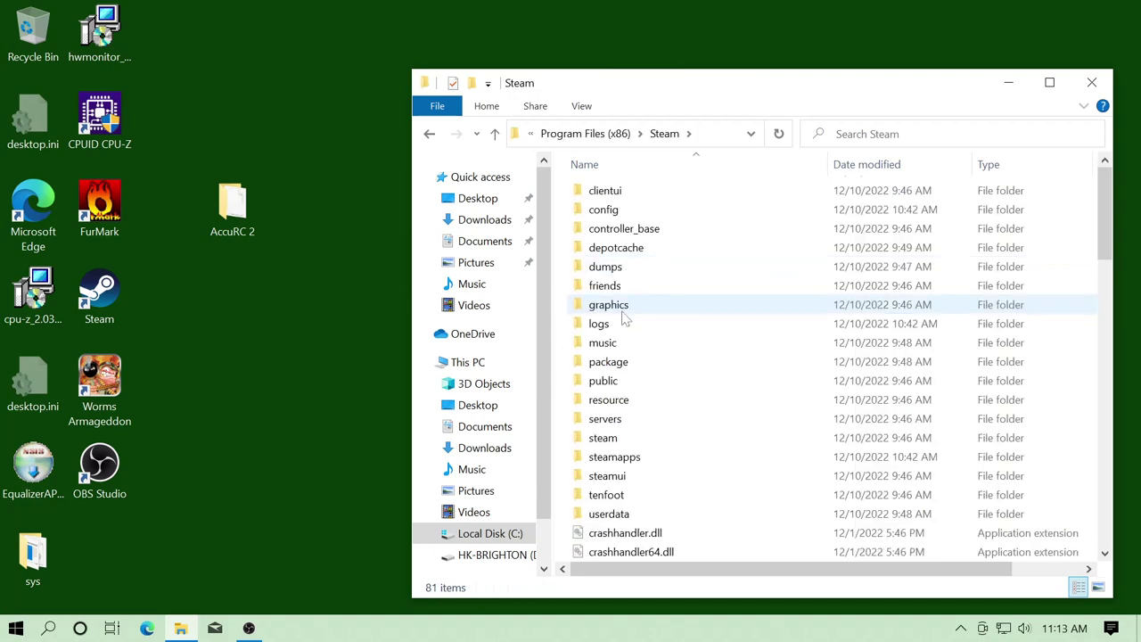
{"action": "double_click", "coordinate": [598, 458]}
{"action": "double_click", "coordinate": [600, 192]}
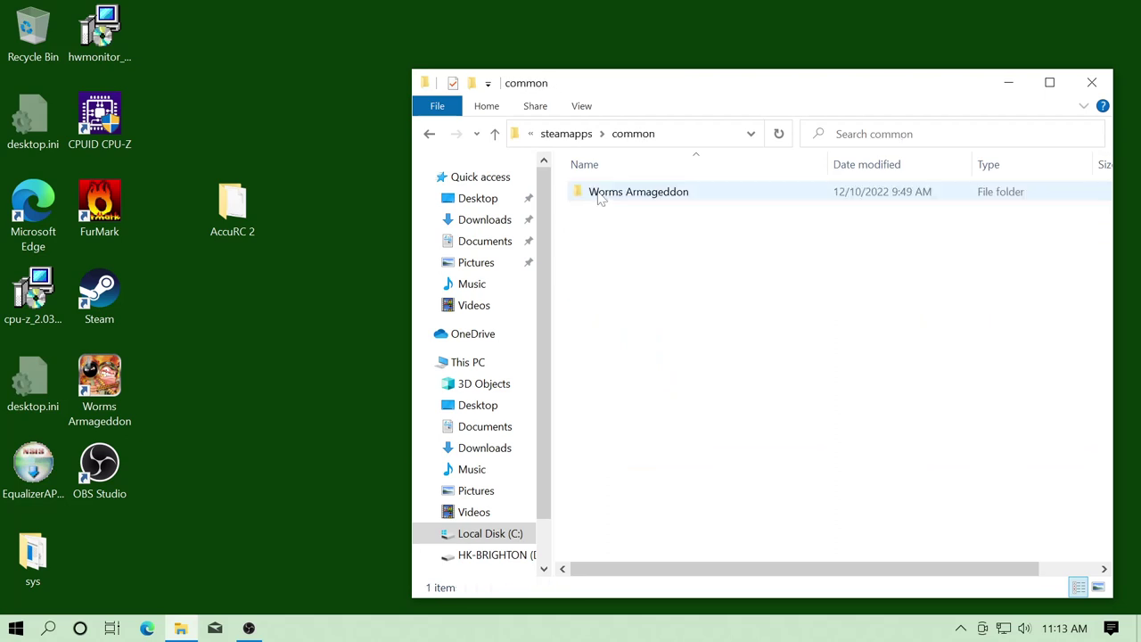
{"action": "left_click_drag", "start_coordinate": [232, 203], "coordinate": [664, 269]}
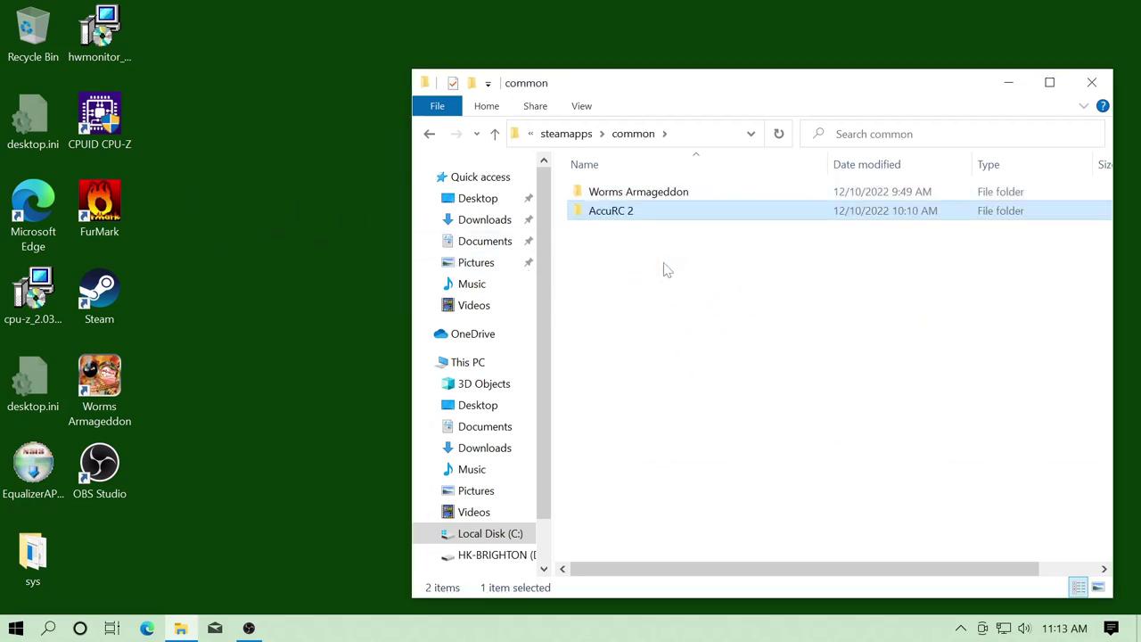
{"action": "left_click", "coordinate": [1093, 84]}
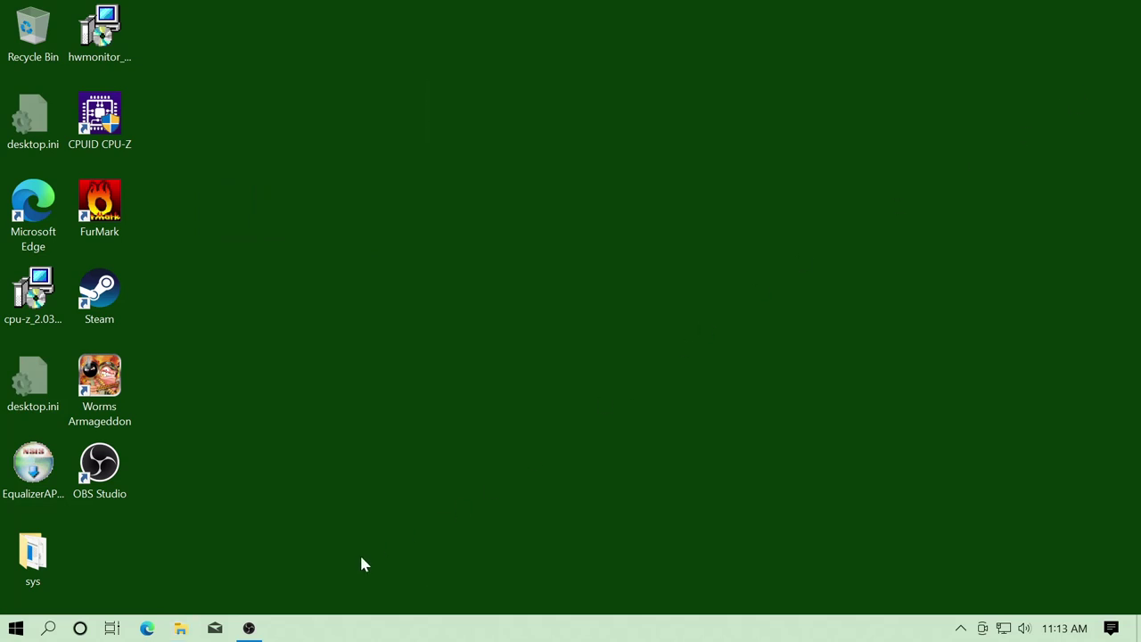
- Launch Steam and bring up the game library, dismissing the blank pop-up windows
{"action": "left_click", "coordinate": [99, 293]}
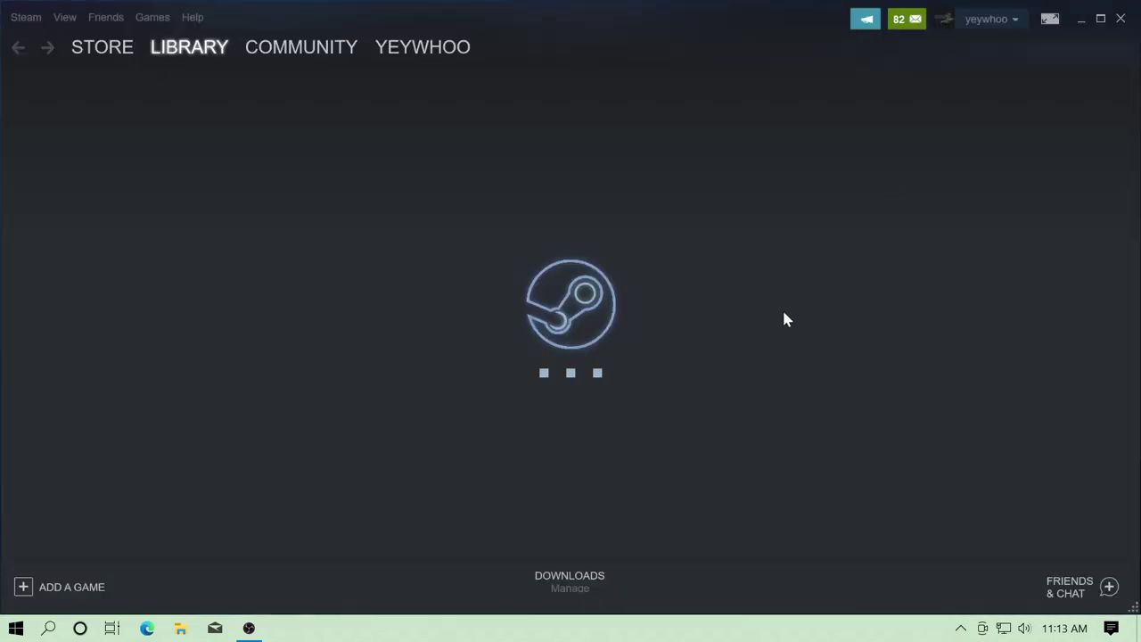
{"action": "mouse_move", "coordinate": [191, 53]}
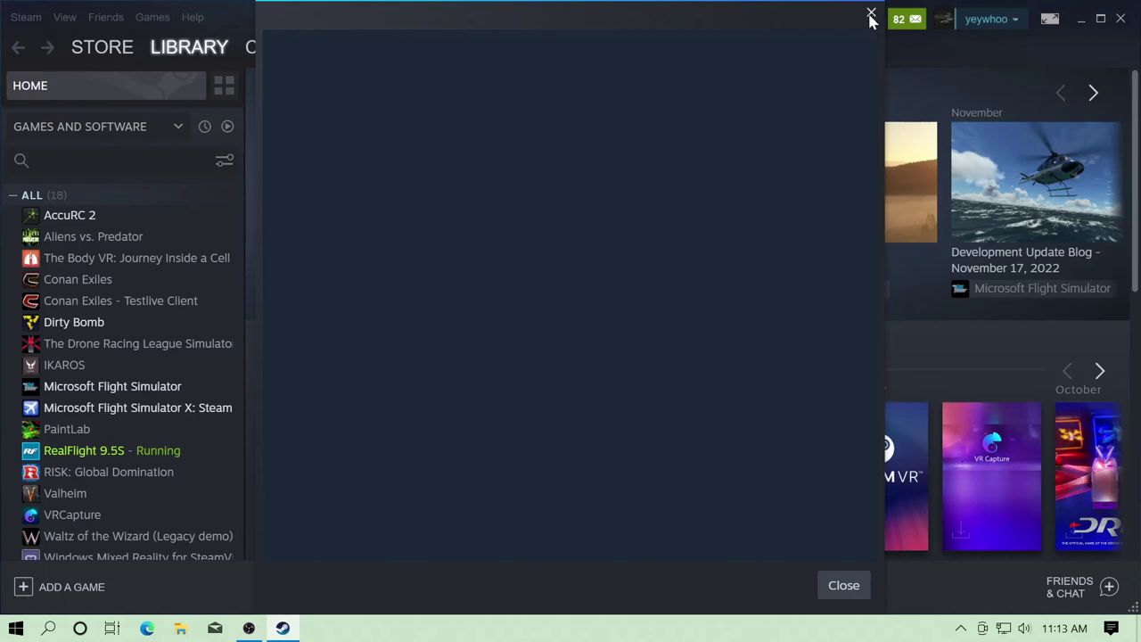
{"action": "left_click", "coordinate": [871, 14]}
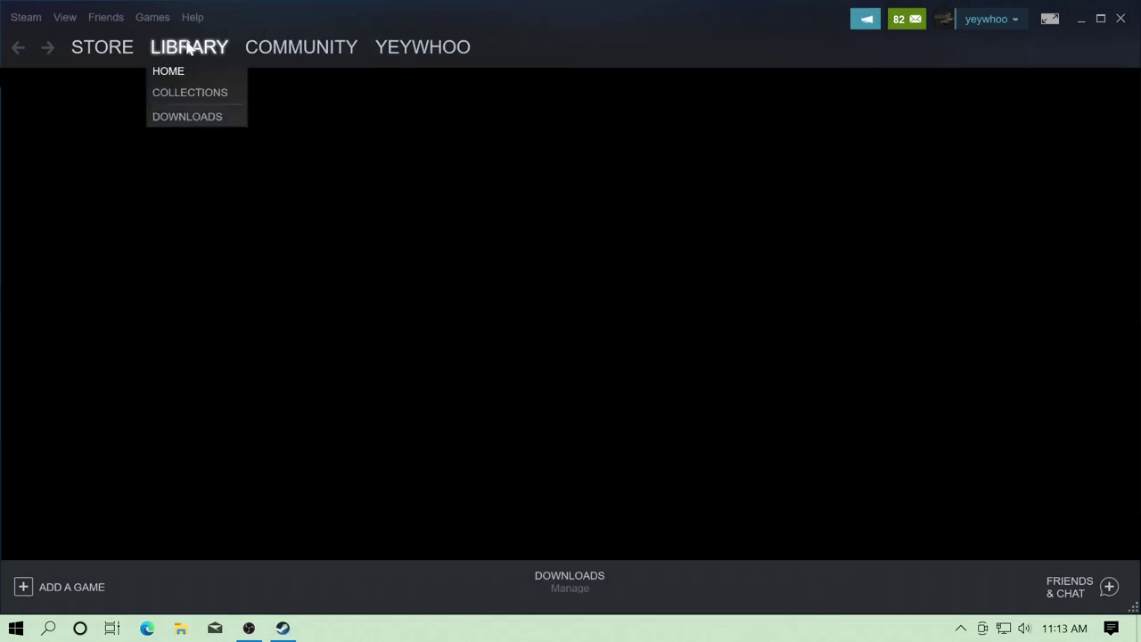
{"action": "left_click", "coordinate": [189, 48]}
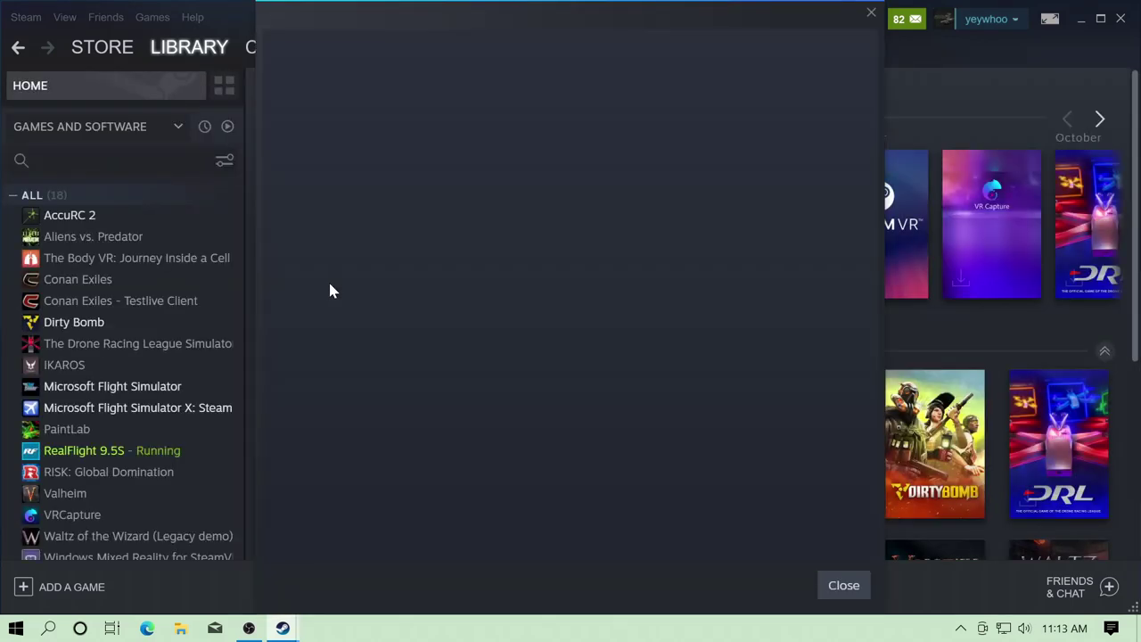
{"action": "left_click", "coordinate": [871, 13]}
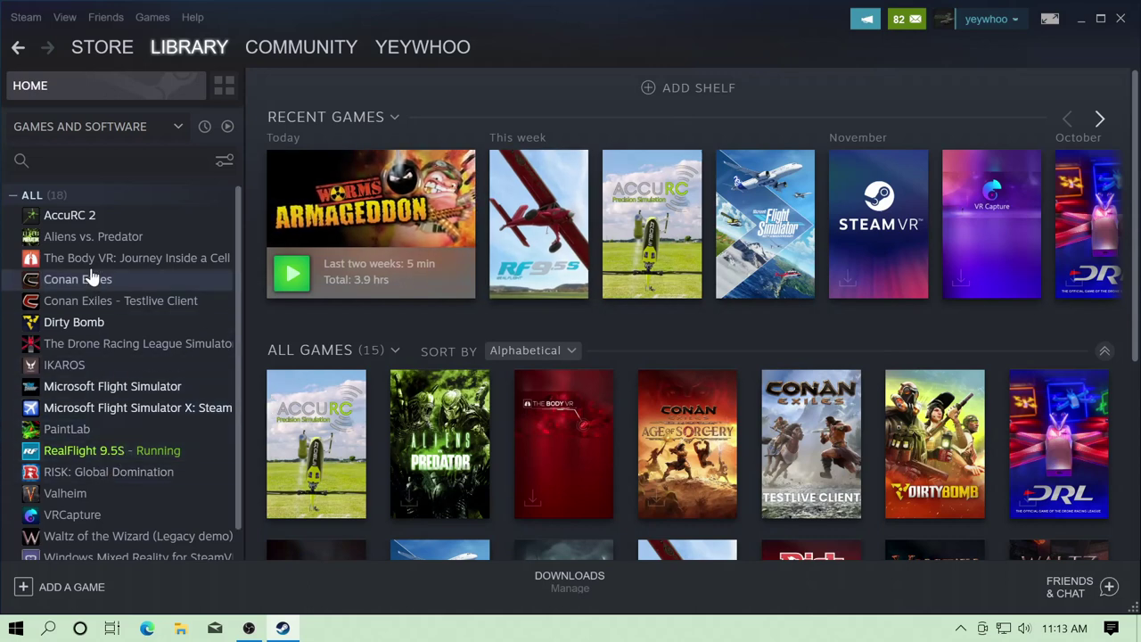
- Opt AccuRC 2 into the "alpha - bleeding edge development" beta in its game properties
{"action": "right_click", "coordinate": [79, 216]}
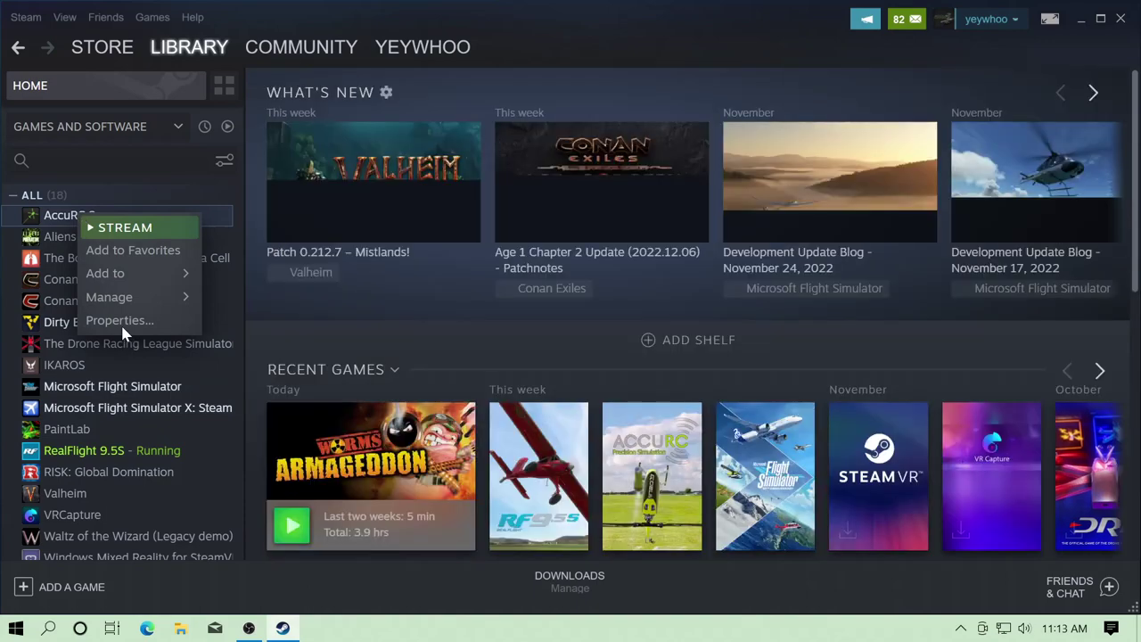
{"action": "left_click", "coordinate": [117, 320]}
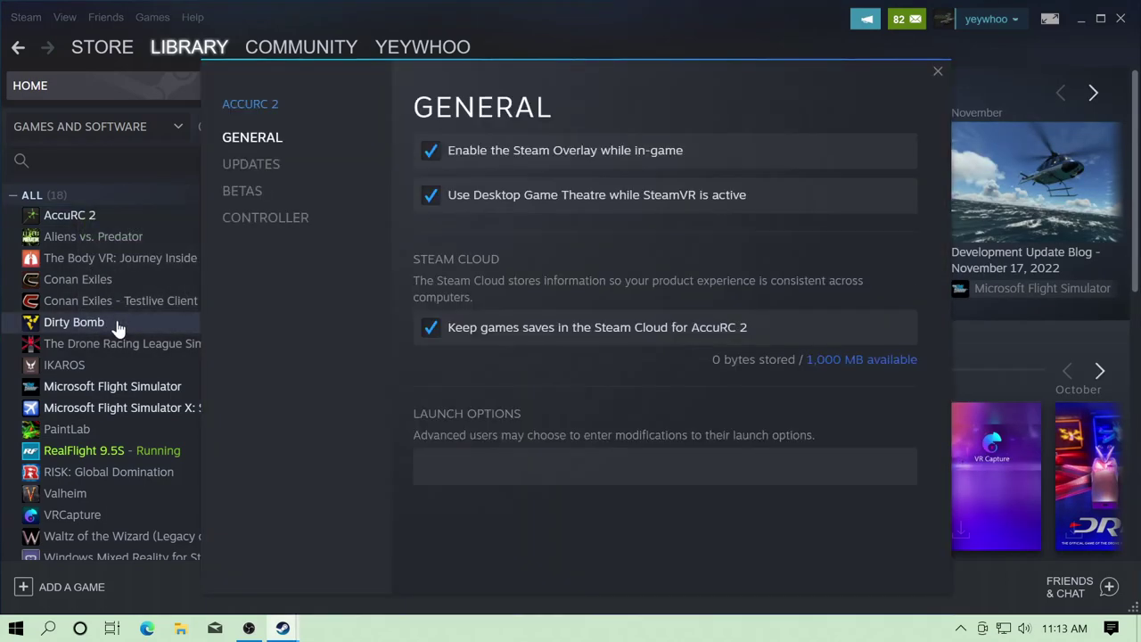
{"action": "left_click", "coordinate": [254, 194]}
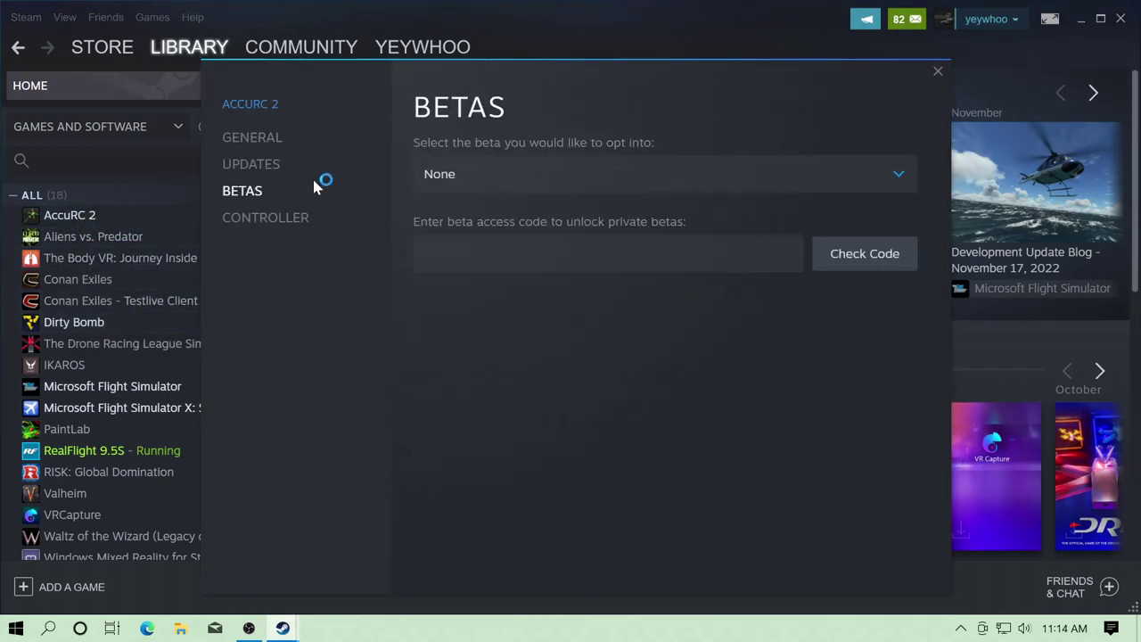
{"action": "left_click", "coordinate": [871, 170]}
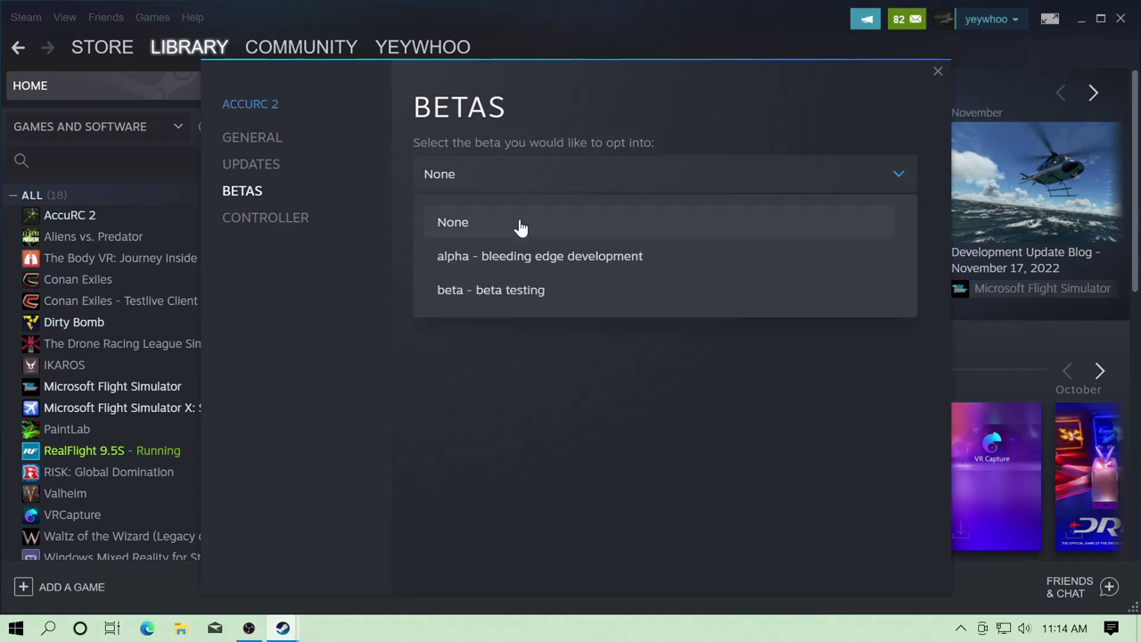
{"action": "left_click", "coordinate": [463, 264]}
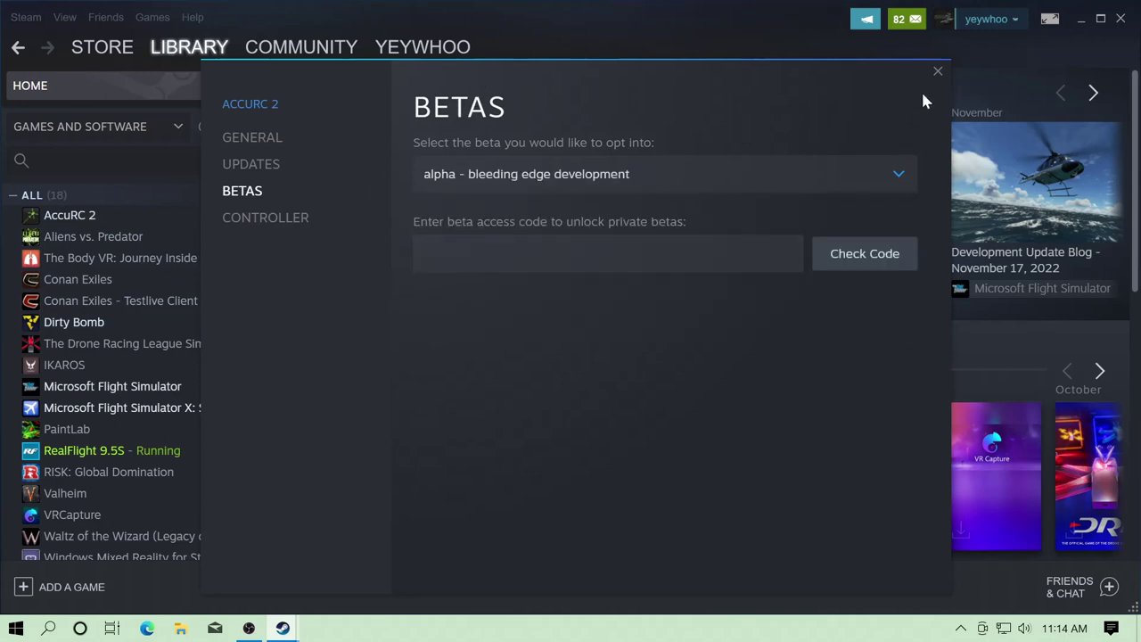
{"action": "left_click", "coordinate": [938, 72]}
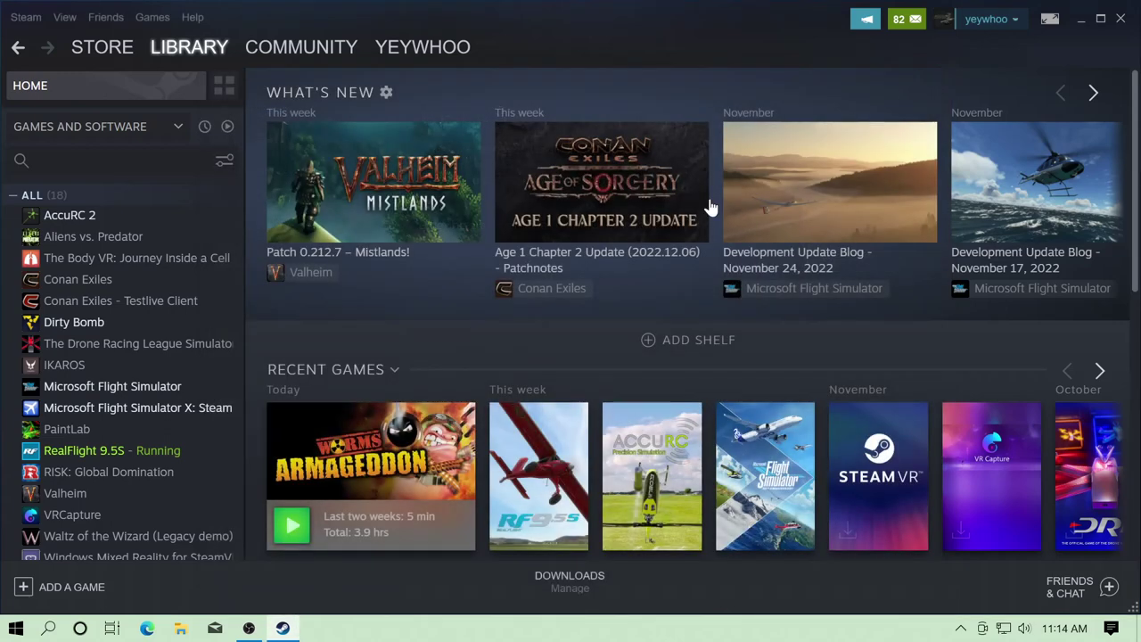
- Switch AccuRC 2 from streaming off another machine to running on this computer
{"action": "left_click", "coordinate": [66, 217]}
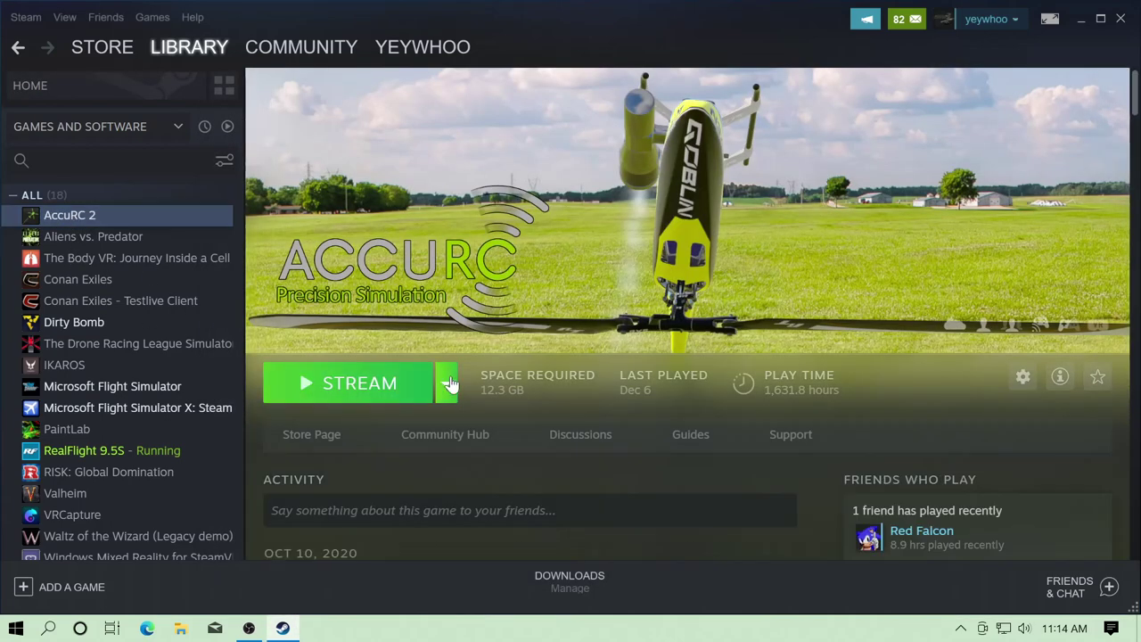
{"action": "left_click", "coordinate": [452, 384]}
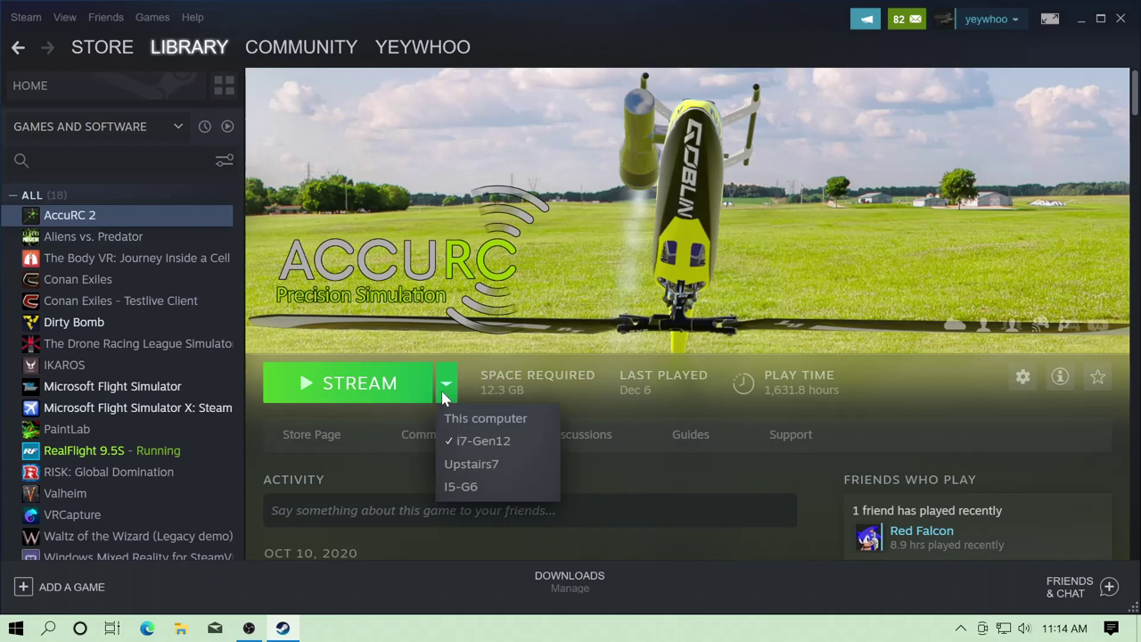
{"action": "left_click", "coordinate": [443, 384]}
{"action": "left_click", "coordinate": [443, 390]}
{"action": "left_click", "coordinate": [461, 417]}
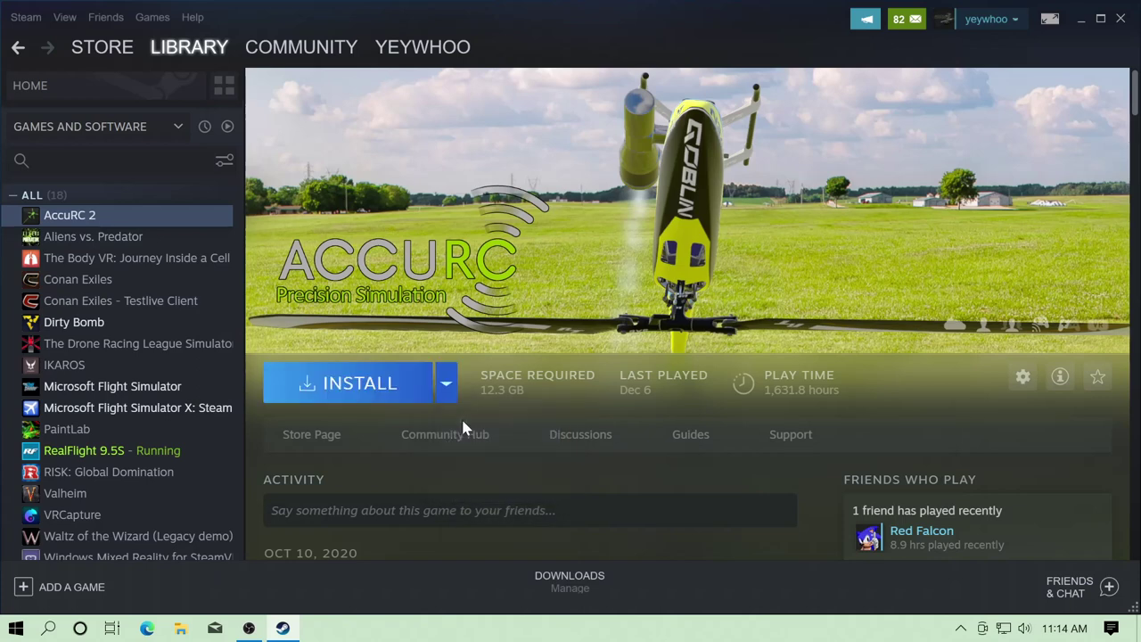
- Install AccuRC 2 with desktop and start menu shortcuts, agreeing to the Trasnatech EULA
{"action": "left_click", "coordinate": [351, 389]}
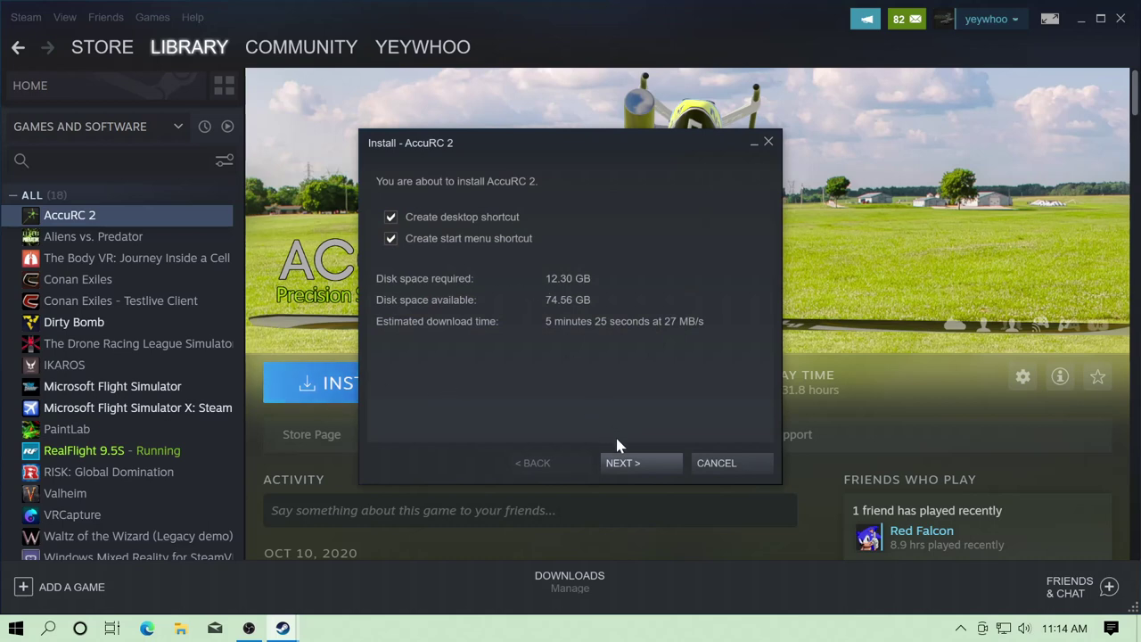
{"action": "left_click", "coordinate": [642, 460]}
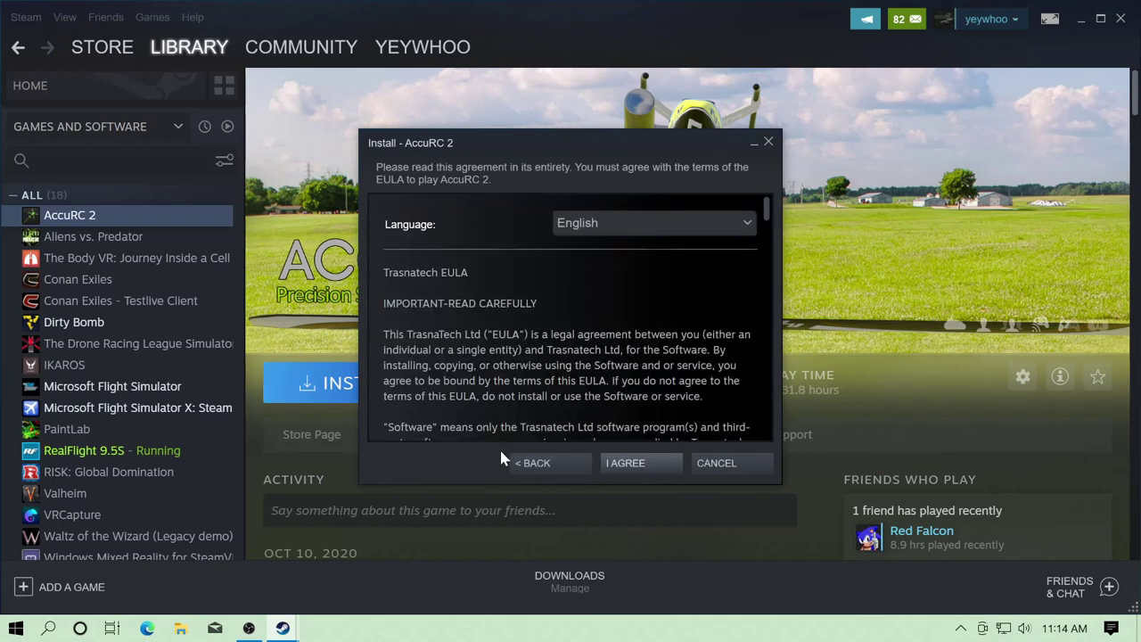
{"action": "left_click", "coordinate": [628, 464]}
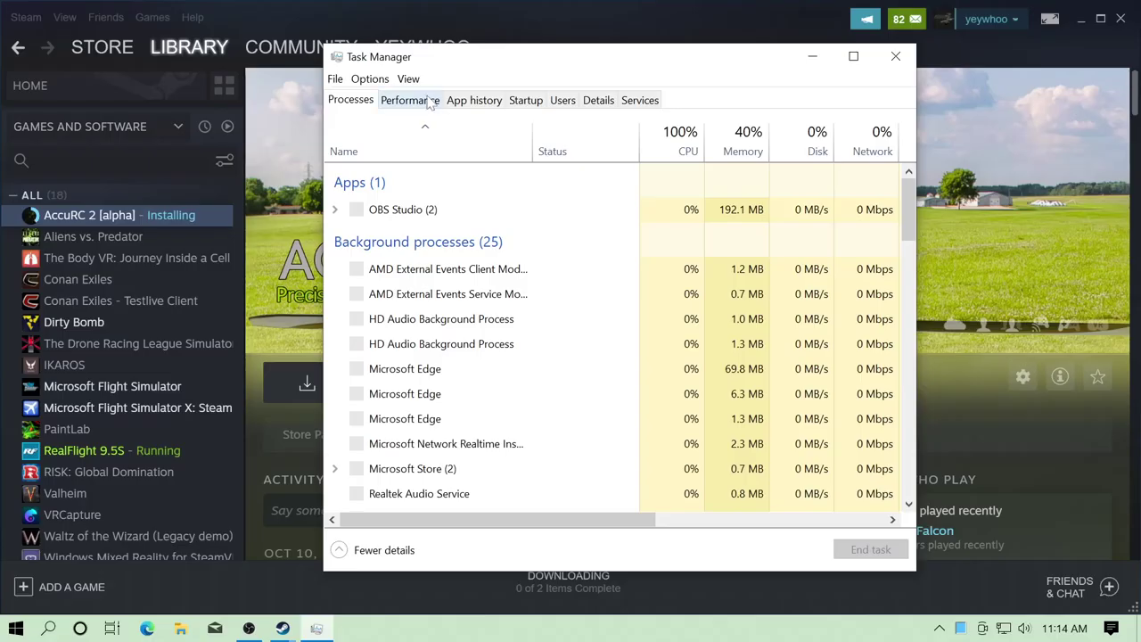
- Check the CPU, disk and GPU performance graphs in Task Manager while AccuRC 2 installs, and put the window away
{"action": "left_click", "coordinate": [426, 100]}
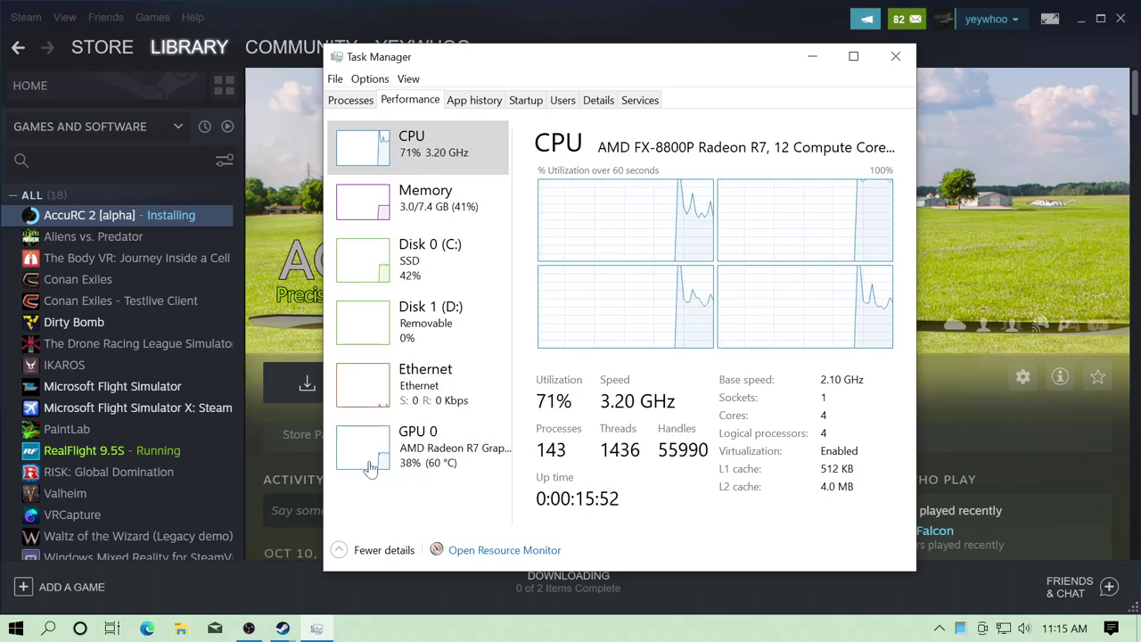
{"action": "left_click", "coordinate": [813, 60]}
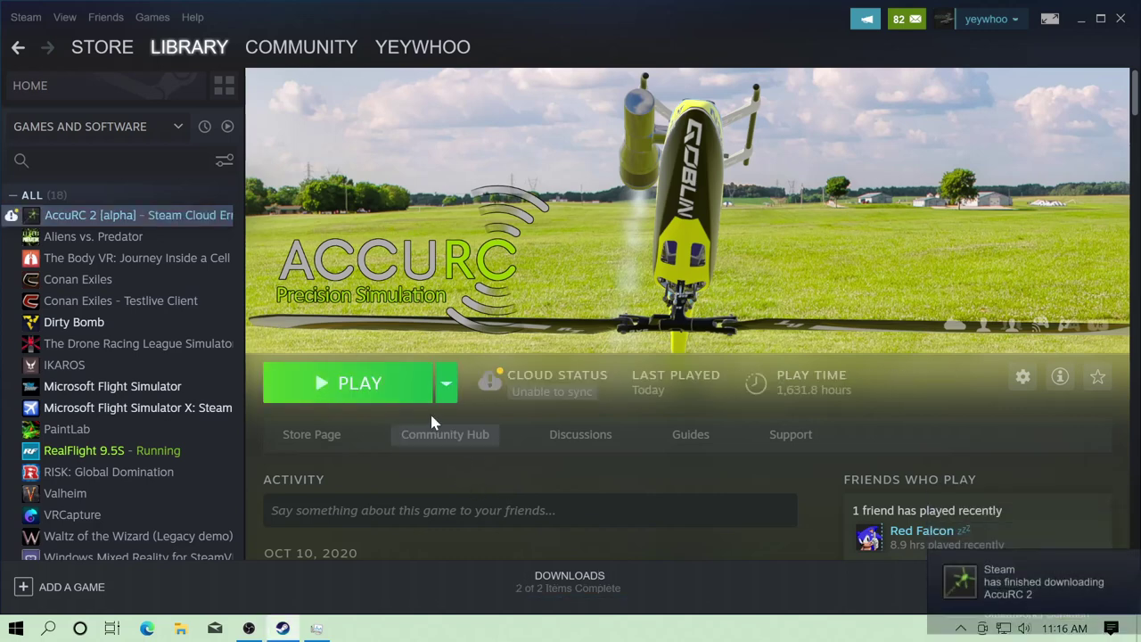
- Bring up AccuRC 2's launch options, and open the InterLink Elite's properties in the Windows USB game controller setup
{"action": "left_click", "coordinate": [367, 389]}
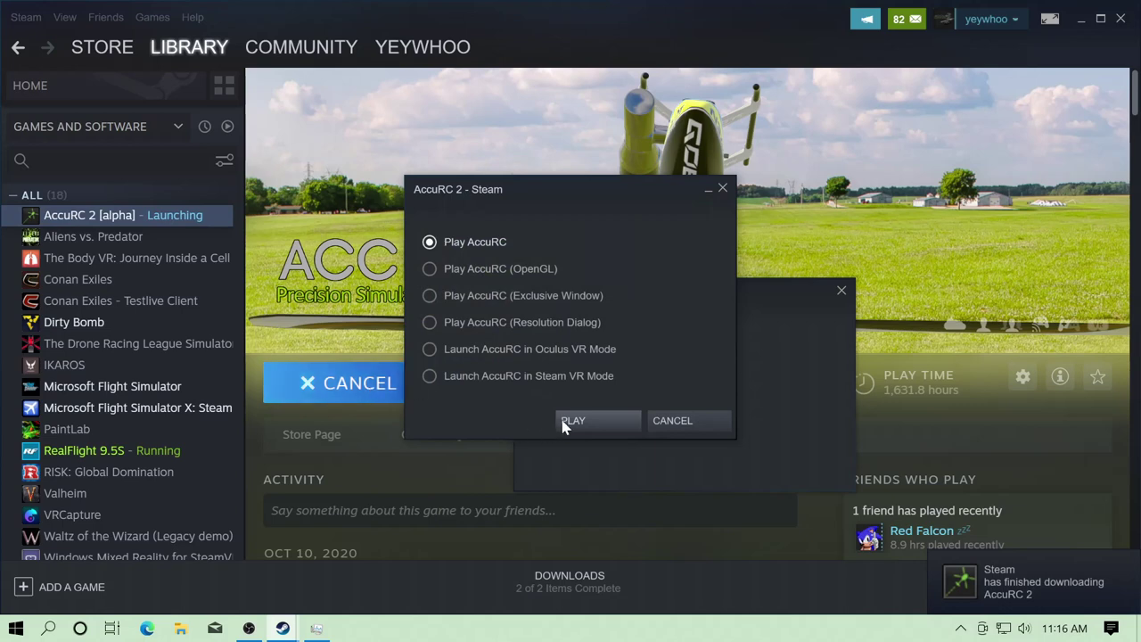
{"action": "left_click", "coordinate": [15, 629]}
{"action": "type", "text": "us"}
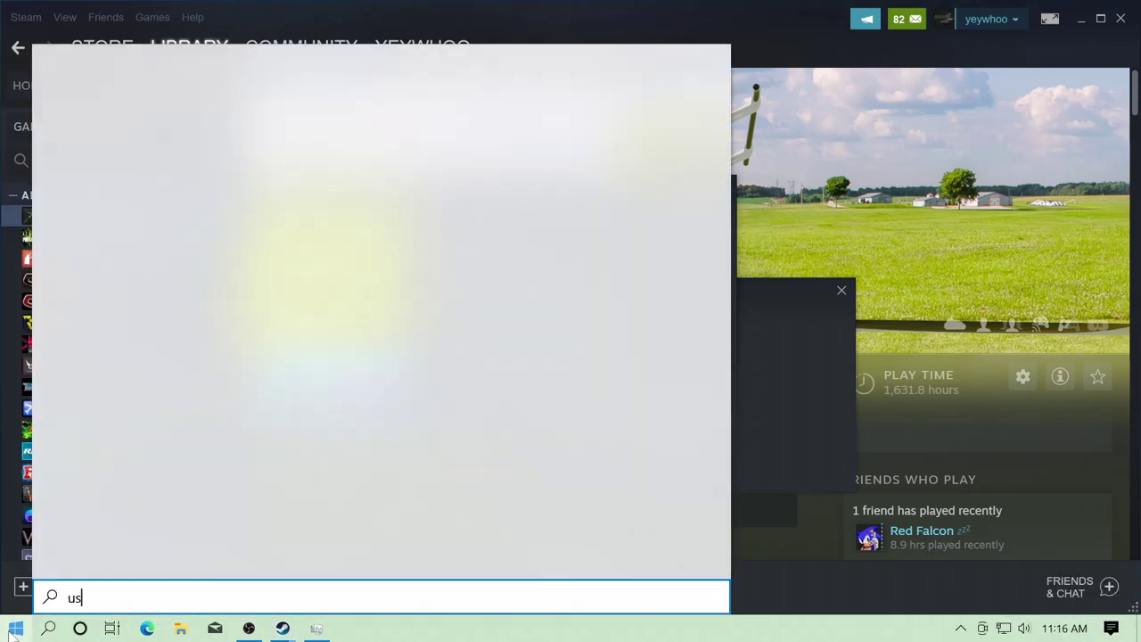
{"action": "type", "text": "b game"}
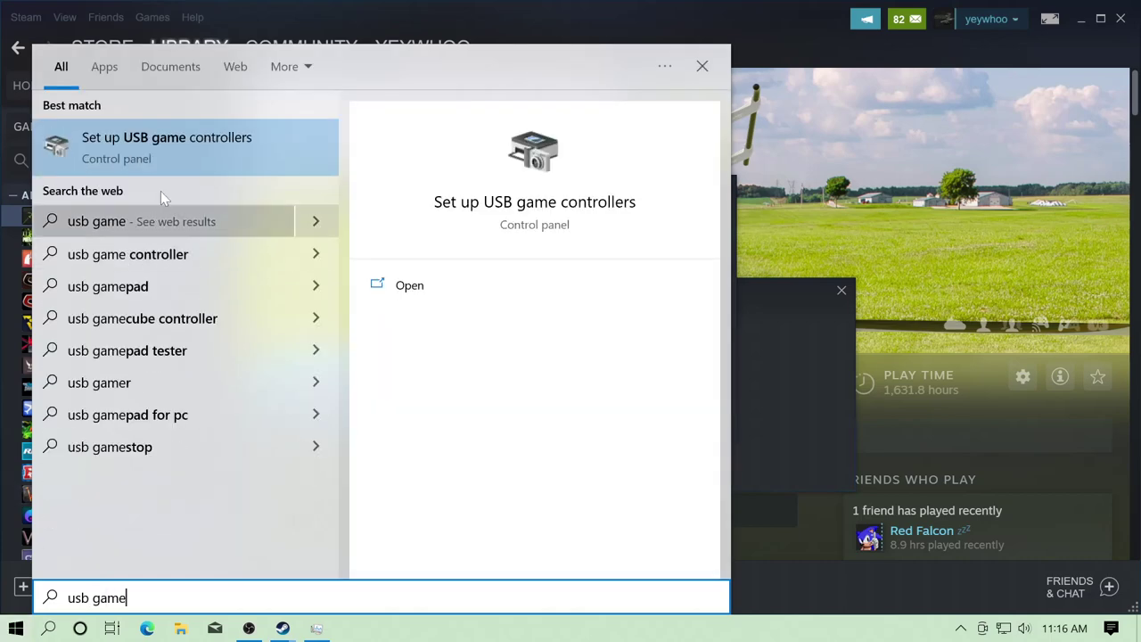
{"action": "left_click", "coordinate": [147, 148]}
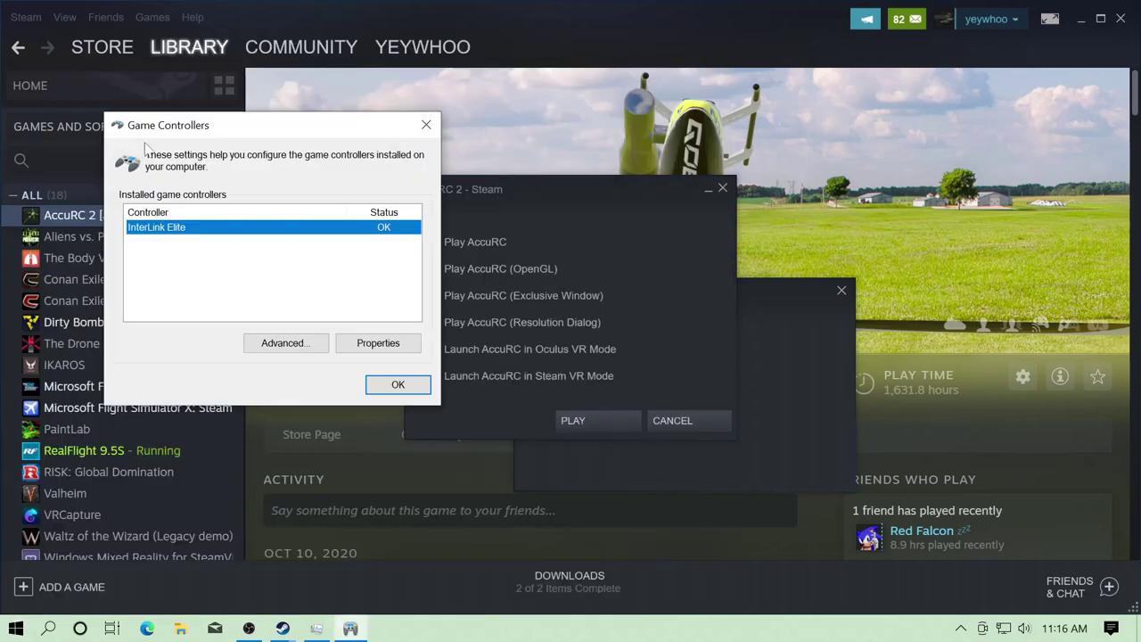
{"action": "left_click", "coordinate": [386, 344]}
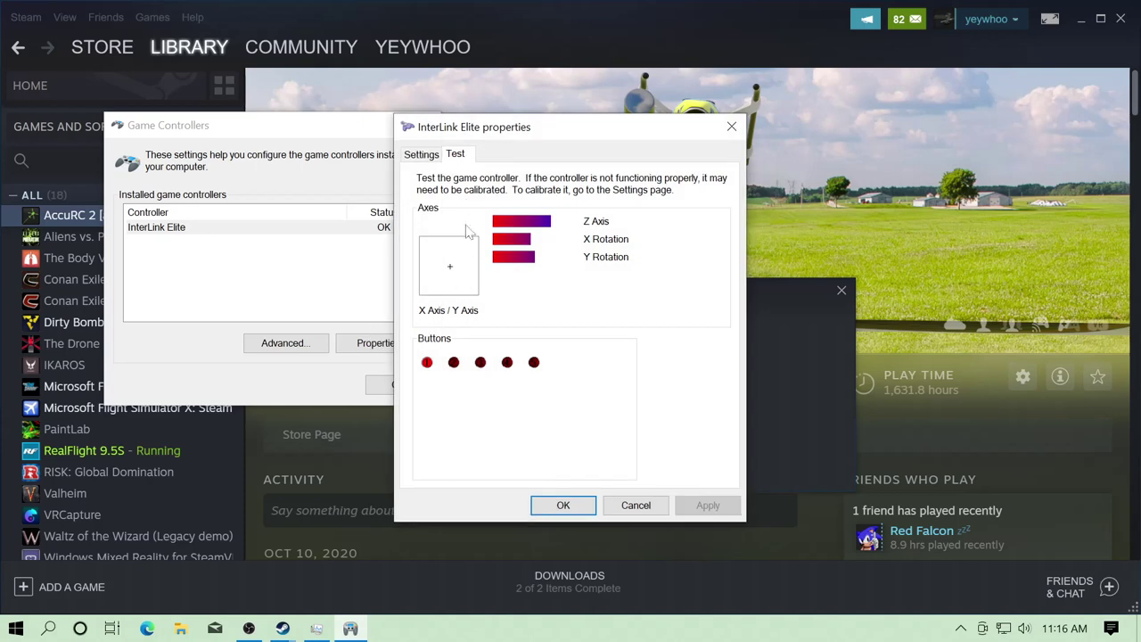
- Calibrate the InterLink Elite's X/Y, Z, X Rotation and Y Rotation axes, apply the calibration and close the game controller setup
{"action": "left_click", "coordinate": [424, 155]}
{"action": "left_click", "coordinate": [658, 255]}
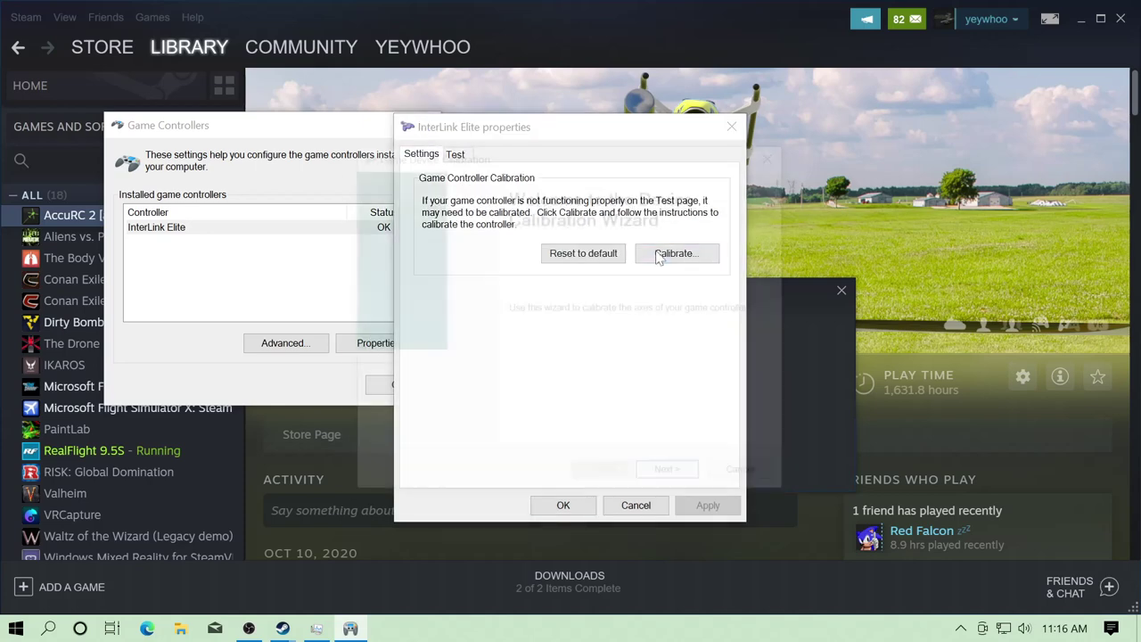
{"action": "left_click", "coordinate": [671, 476]}
{"action": "left_click", "coordinate": [670, 476]}
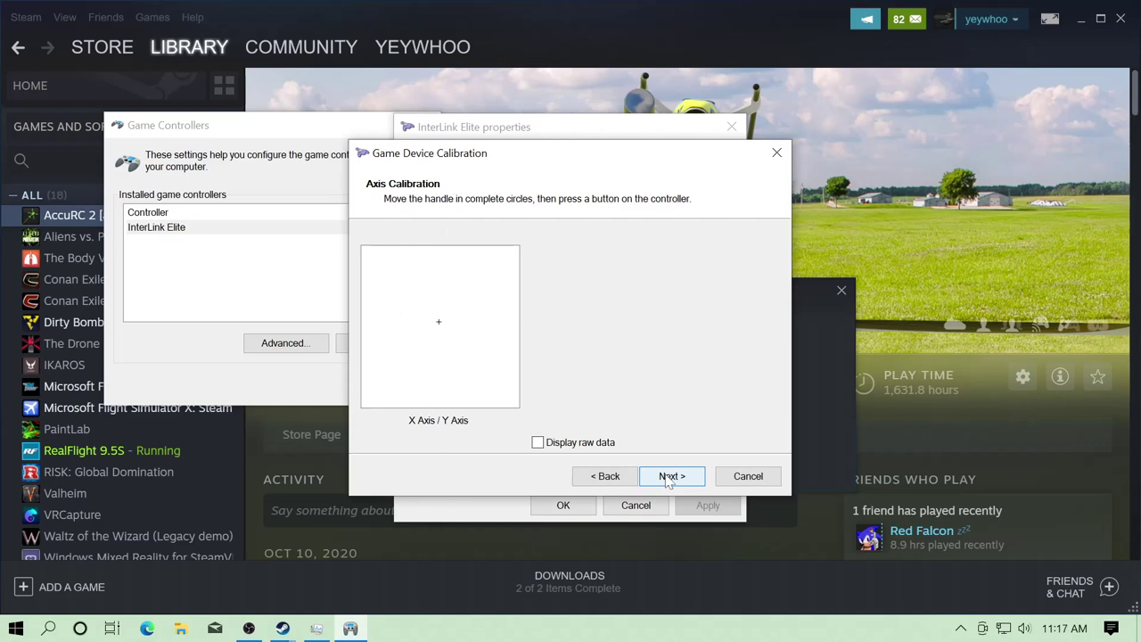
{"action": "left_click", "coordinate": [668, 479]}
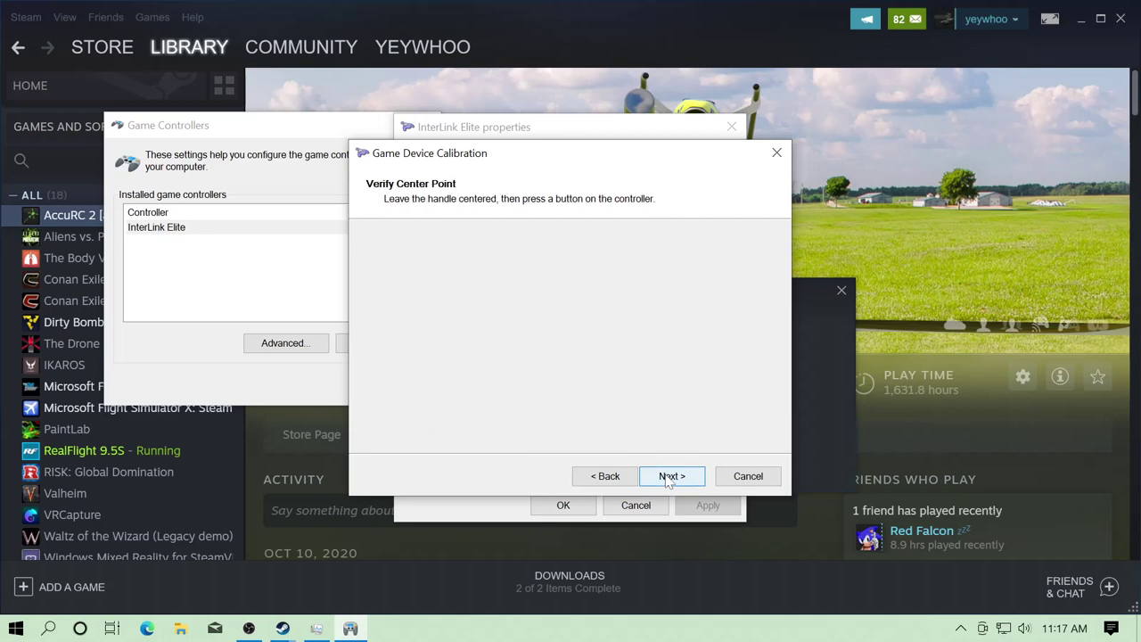
{"action": "left_click", "coordinate": [668, 480]}
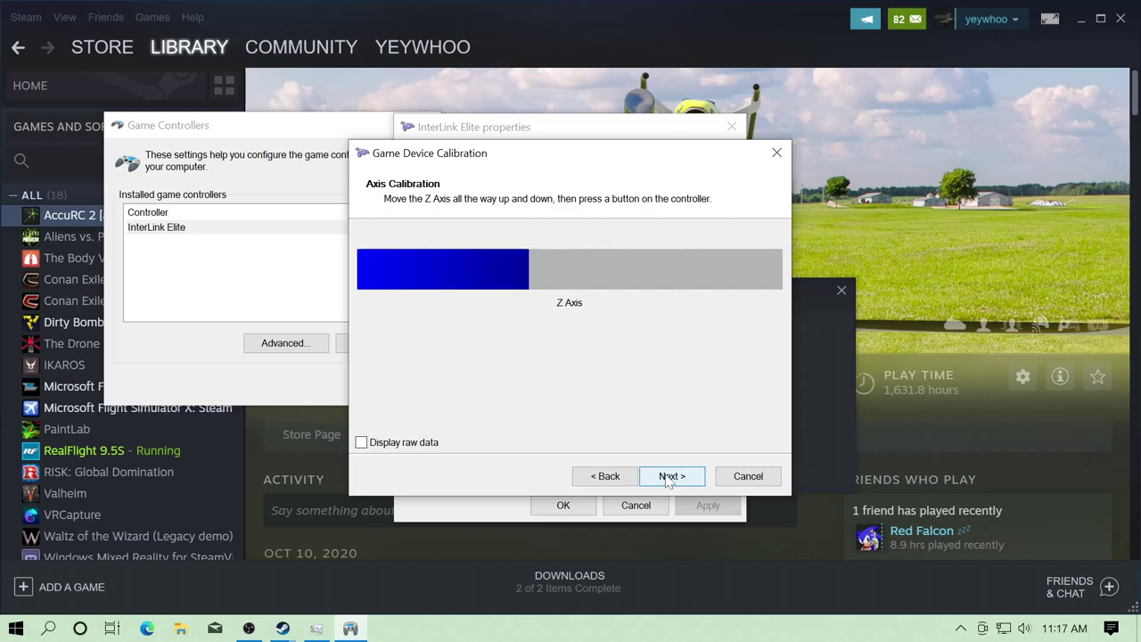
{"action": "left_click", "coordinate": [667, 479]}
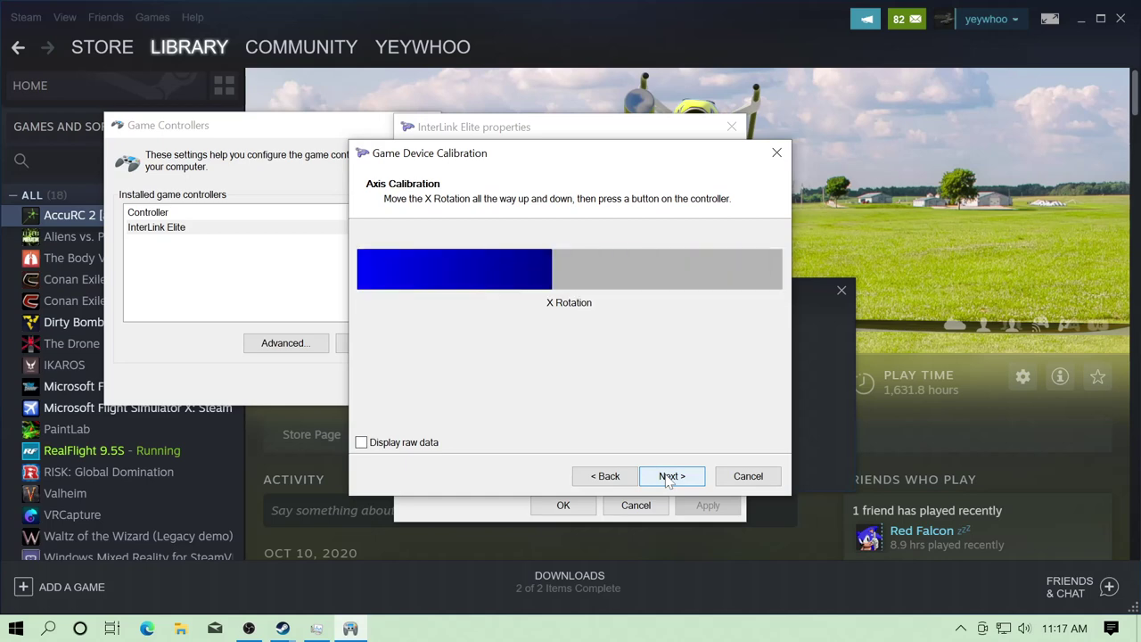
{"action": "left_click", "coordinate": [668, 479]}
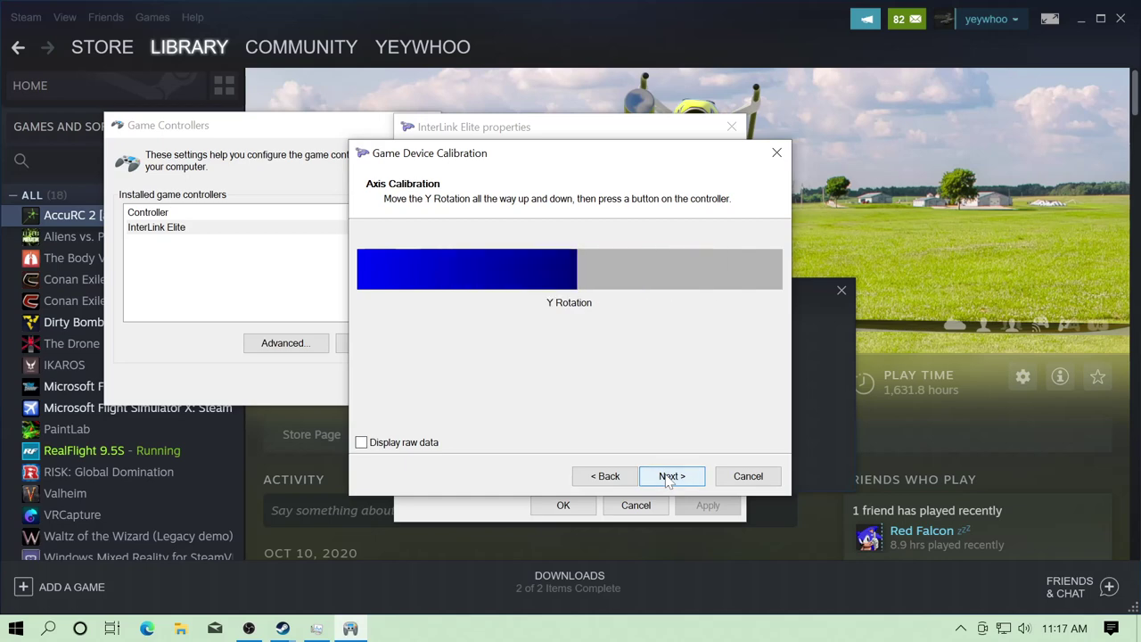
{"action": "left_click", "coordinate": [668, 478]}
{"action": "left_click", "coordinate": [672, 476]}
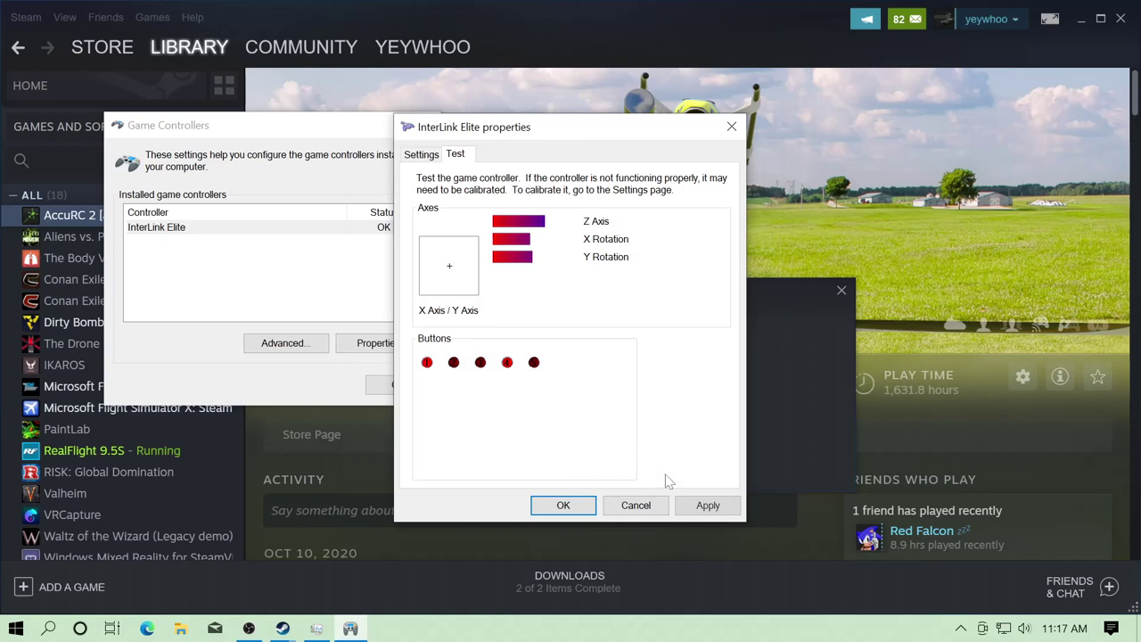
{"action": "left_click", "coordinate": [706, 506]}
{"action": "left_click", "coordinate": [560, 505]}
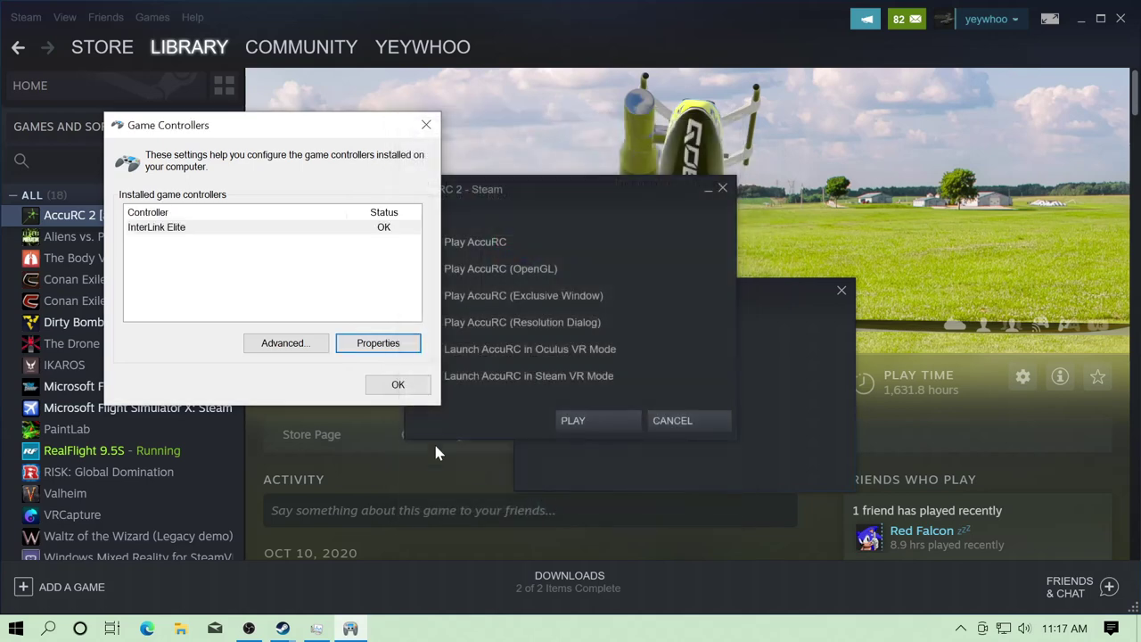
{"action": "left_click", "coordinate": [403, 385]}
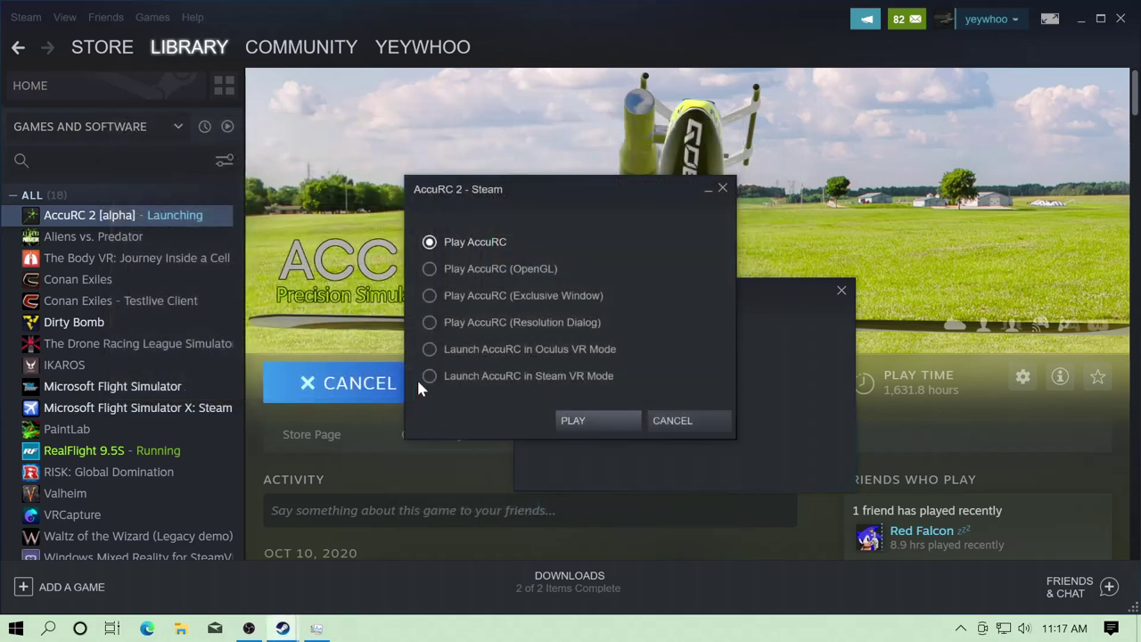
- Launch the game with the standard Play AccuRC option and set the setup wizard's default flybarless setting to 3D
{"action": "left_click", "coordinate": [579, 424]}
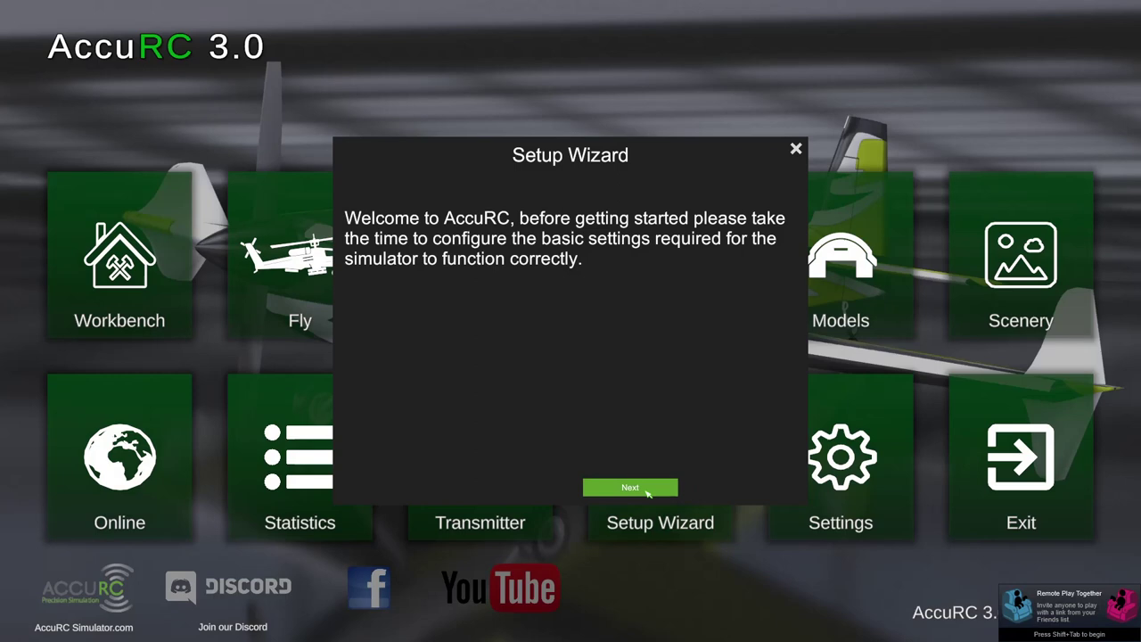
{"action": "left_click", "coordinate": [647, 492]}
{"action": "left_click", "coordinate": [624, 488]}
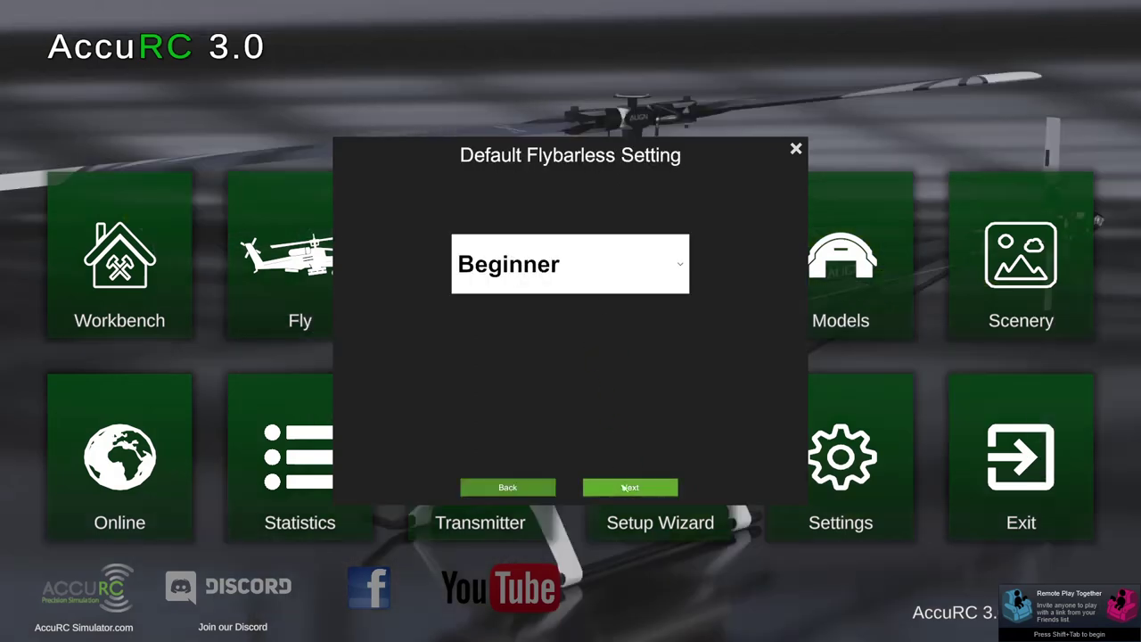
{"action": "left_click", "coordinate": [642, 272]}
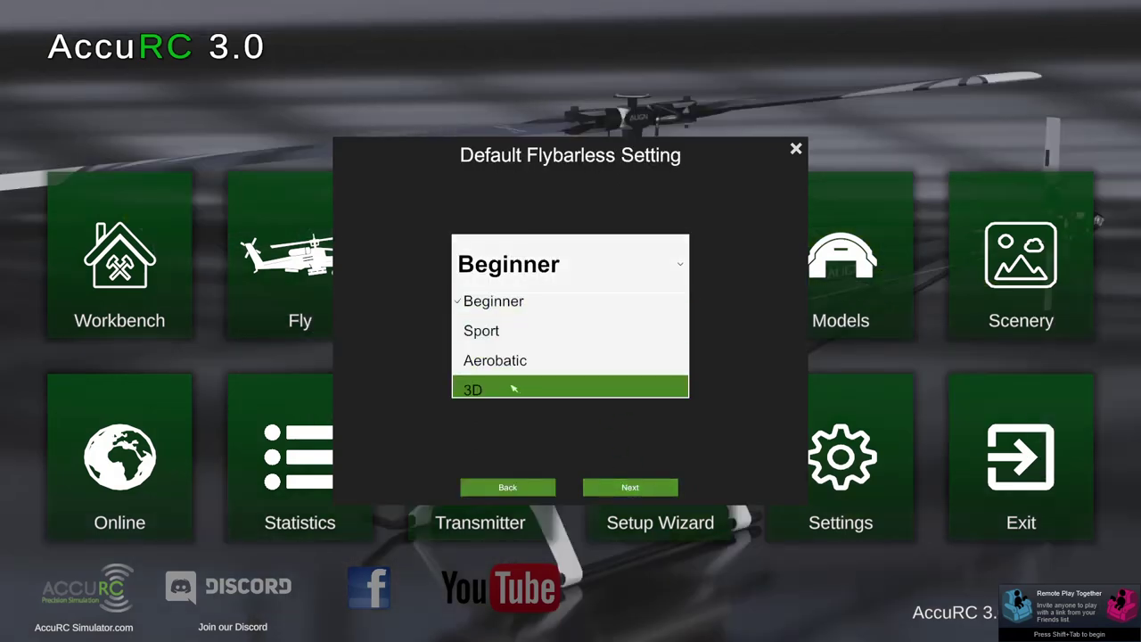
{"action": "left_click", "coordinate": [514, 389]}
{"action": "left_click", "coordinate": [611, 488]}
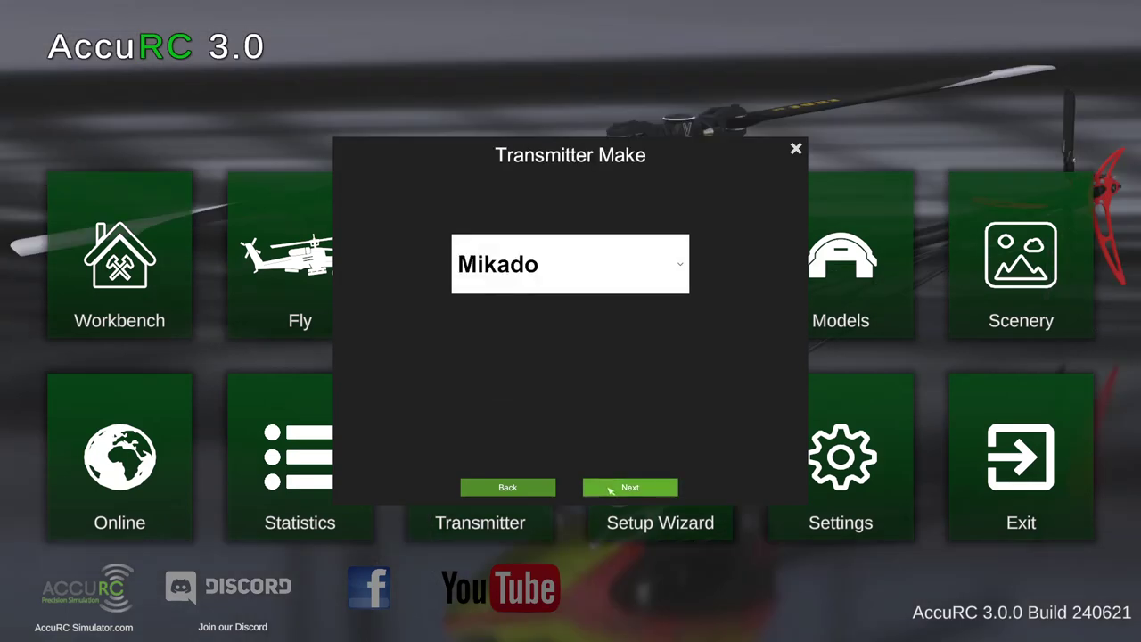
- Set the transmitter make to Interlink Elite, keep Mode 2 and the InterLink Elite USB device, and finish the setup wizard
{"action": "left_click", "coordinate": [675, 264]}
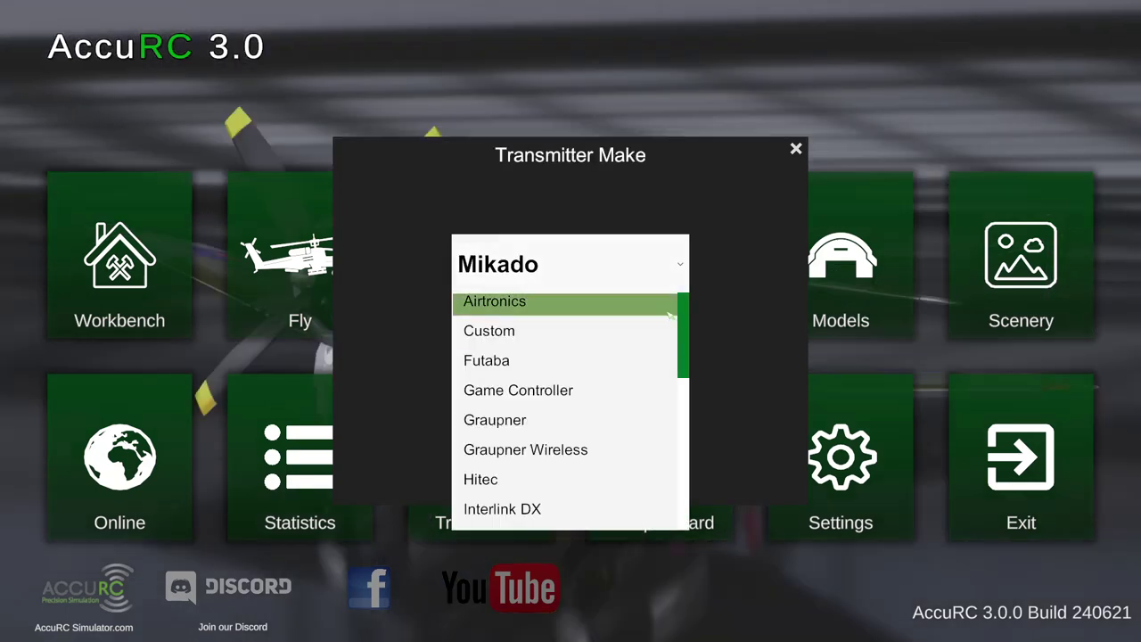
{"action": "scroll", "coordinate": [669, 356], "scroll_direction": "down", "scroll_amount": 5}
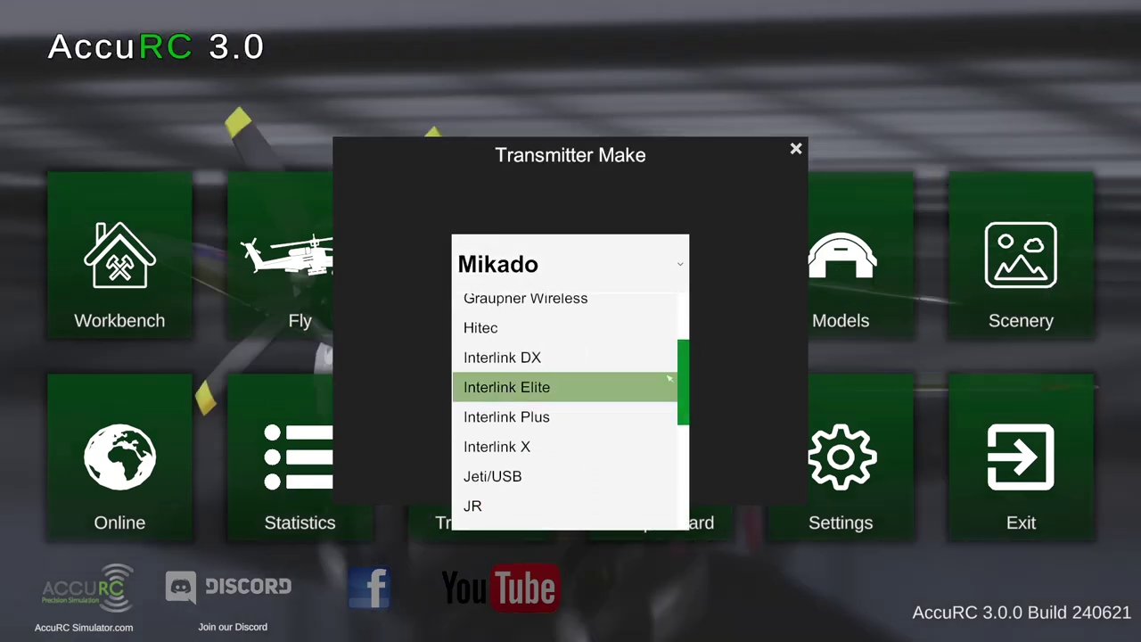
{"action": "left_click", "coordinate": [609, 386]}
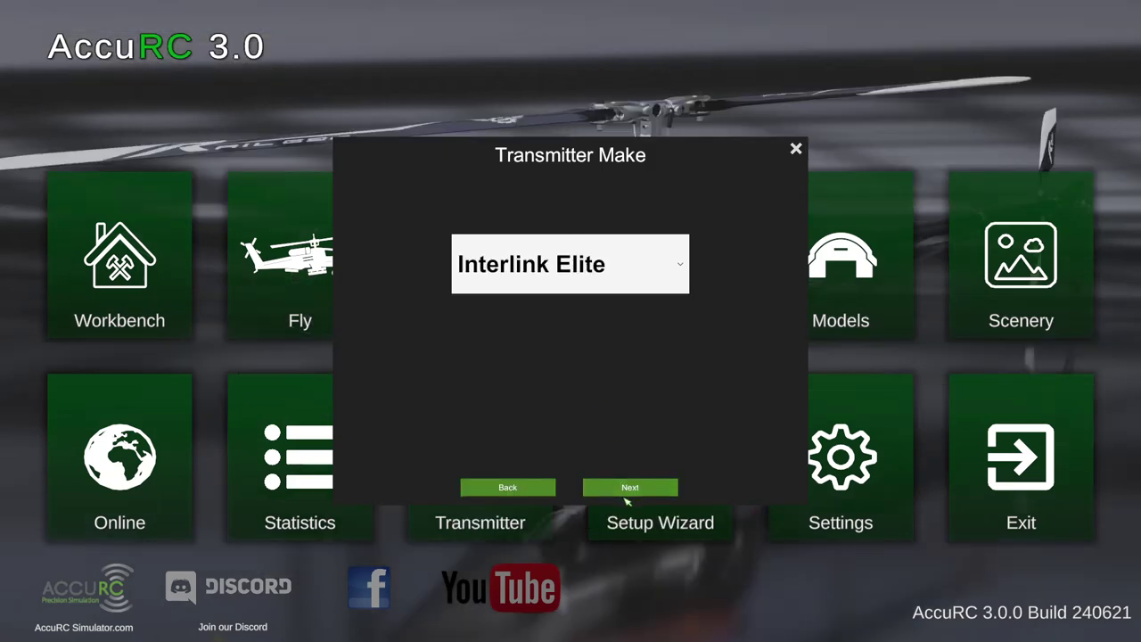
{"action": "left_click", "coordinate": [624, 488]}
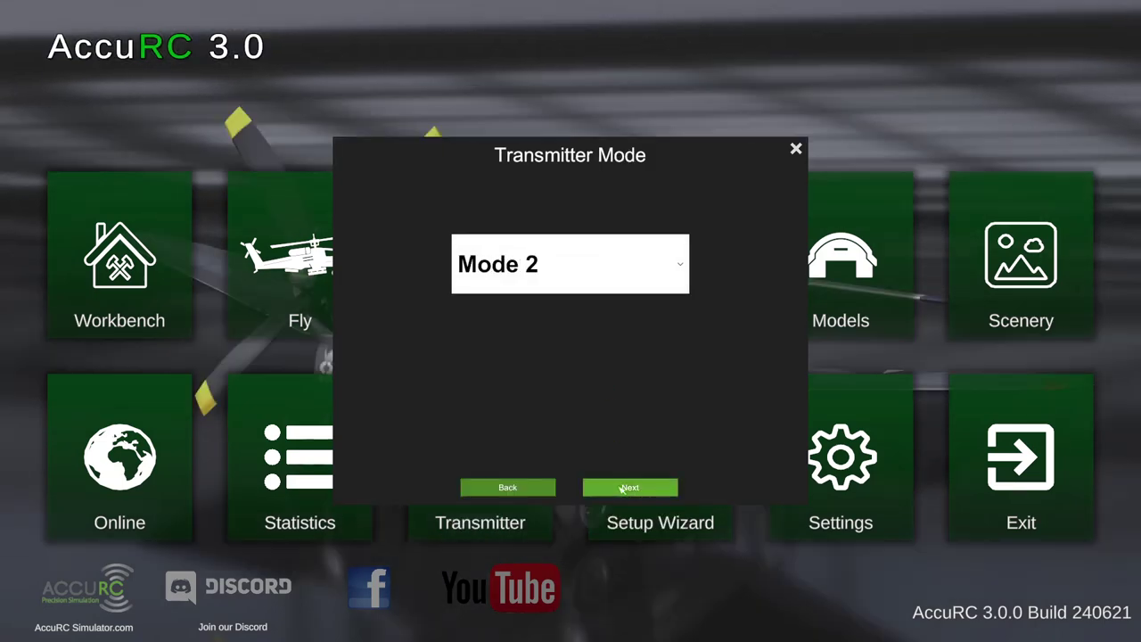
{"action": "left_click", "coordinate": [624, 487]}
{"action": "left_click", "coordinate": [621, 488]}
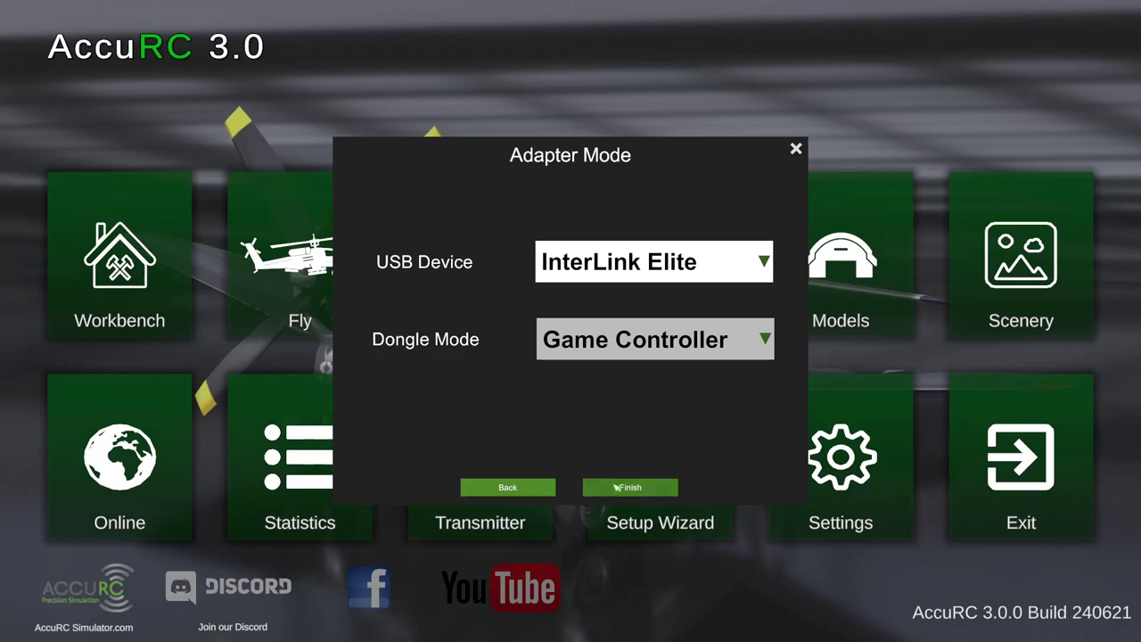
- Check the transmitter's device channel mapping, and calibrate its stick centers and full travel in the input settings
{"action": "left_click", "coordinate": [450, 489]}
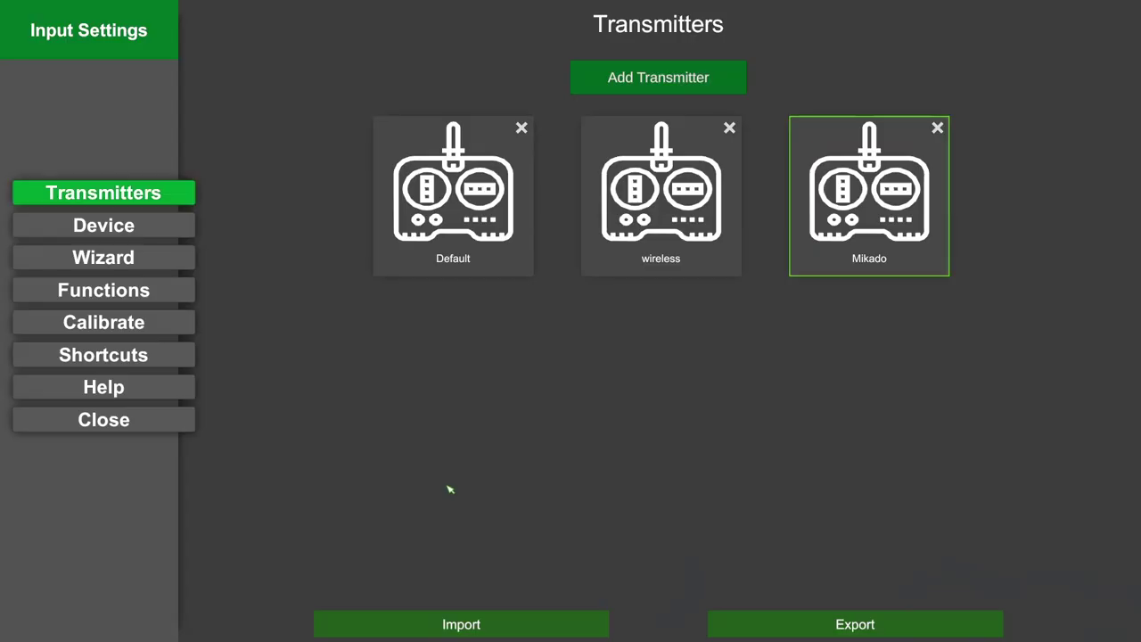
{"action": "left_click", "coordinate": [116, 235]}
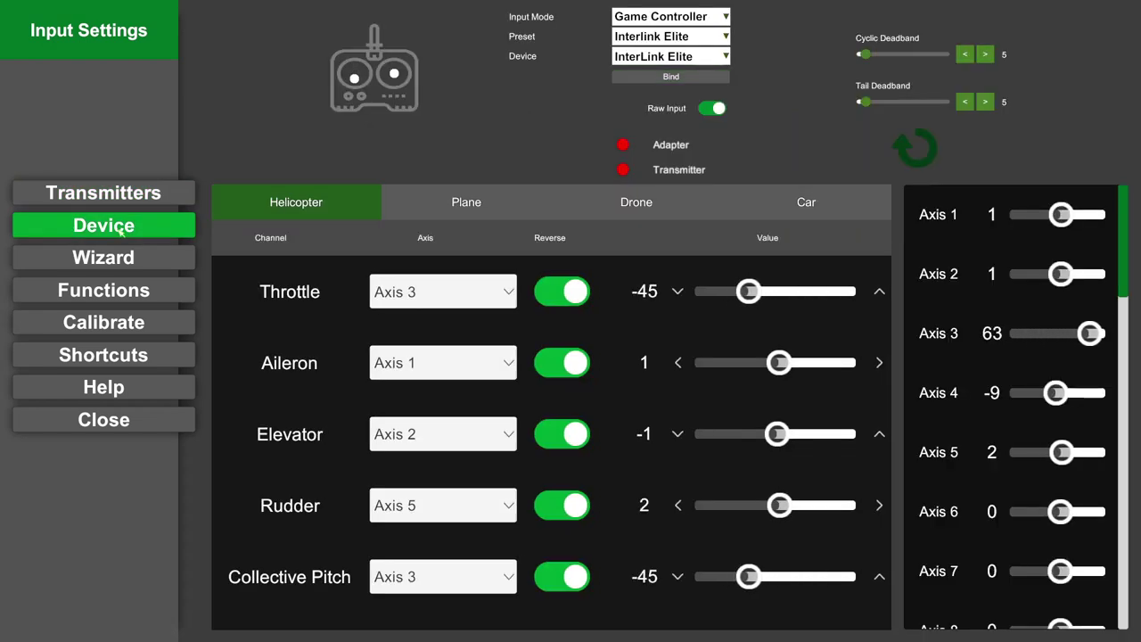
{"action": "left_click", "coordinate": [103, 325]}
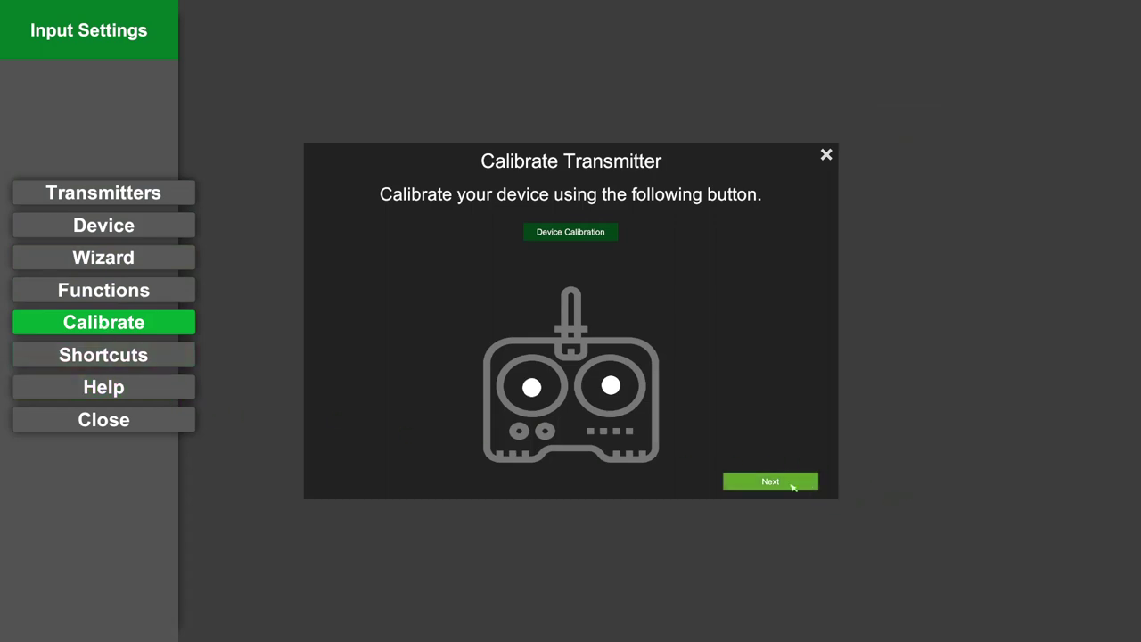
{"action": "left_click", "coordinate": [793, 487]}
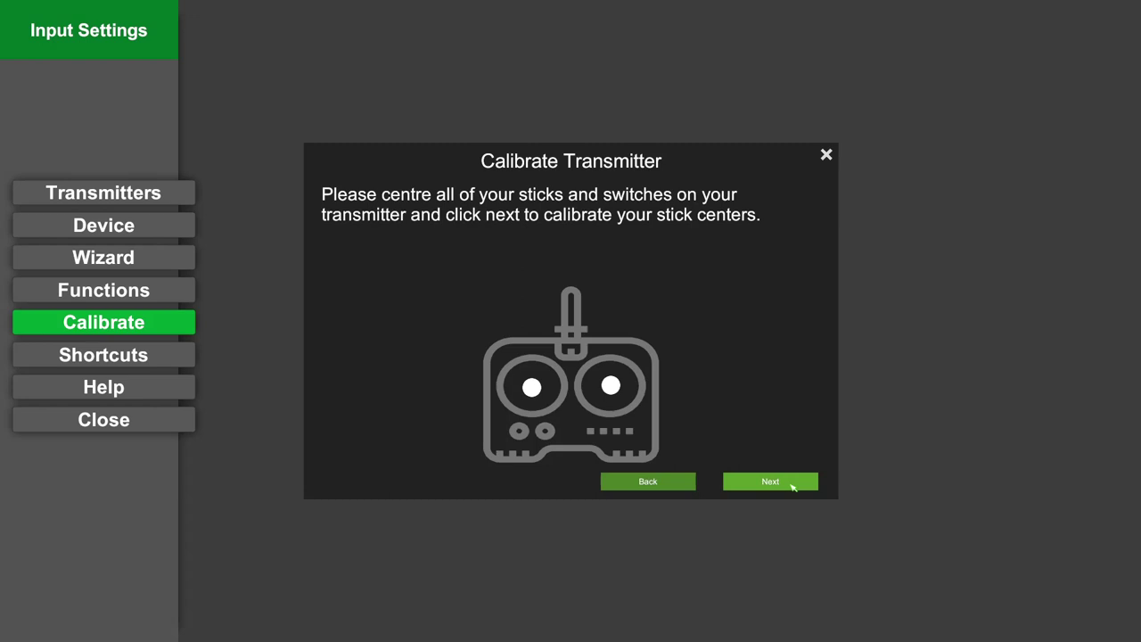
{"action": "left_click", "coordinate": [792, 487]}
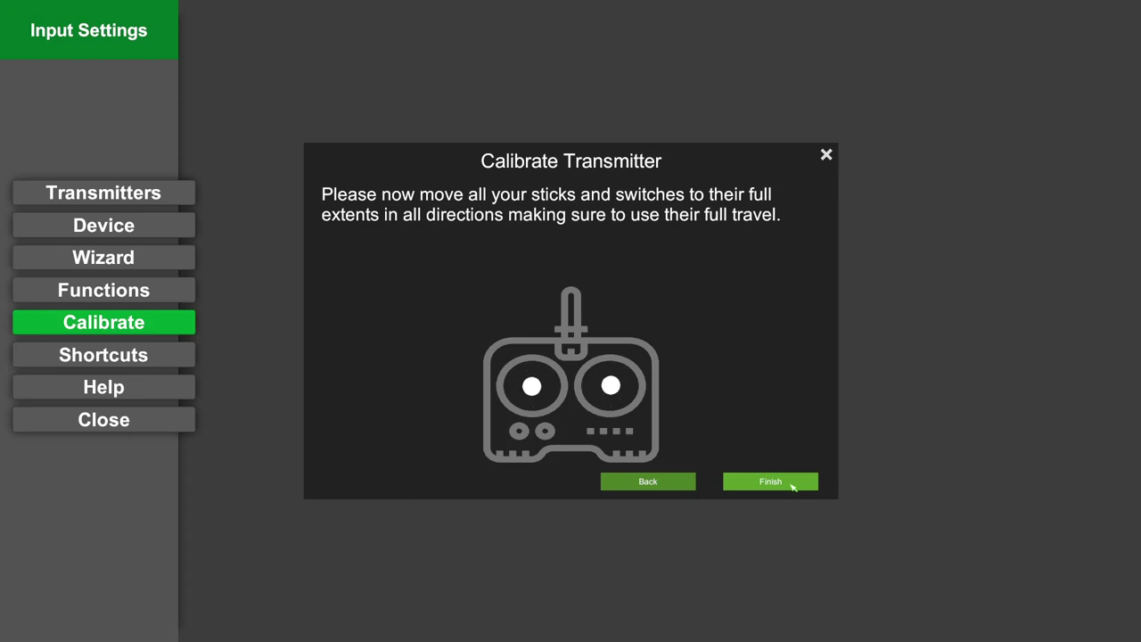
{"action": "left_click", "coordinate": [793, 487]}
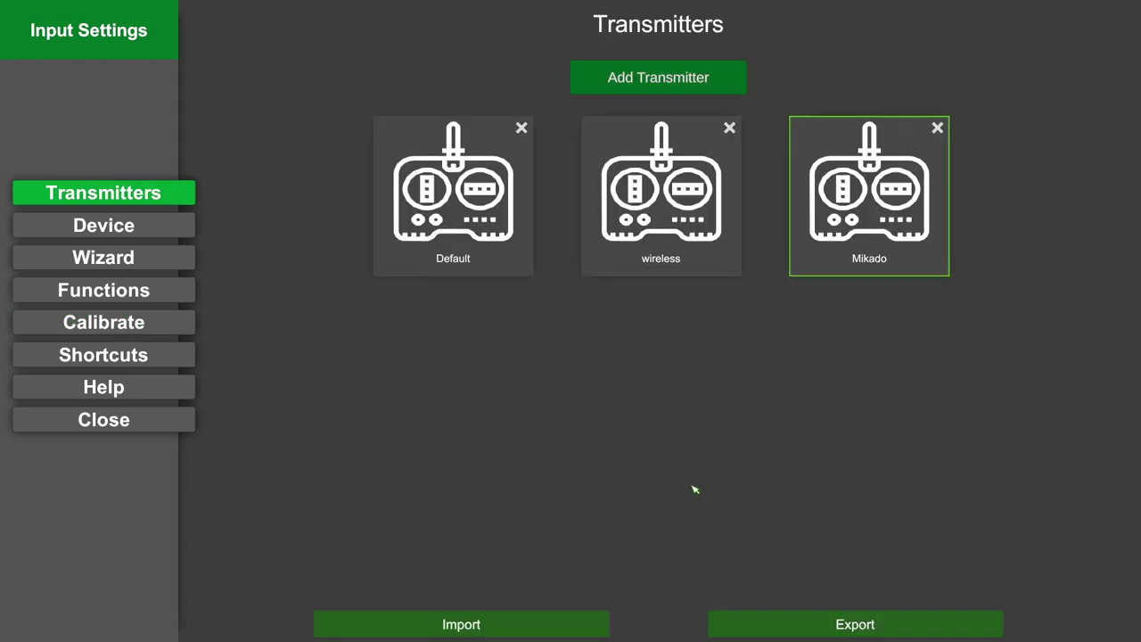
{"action": "left_click", "coordinate": [81, 425]}
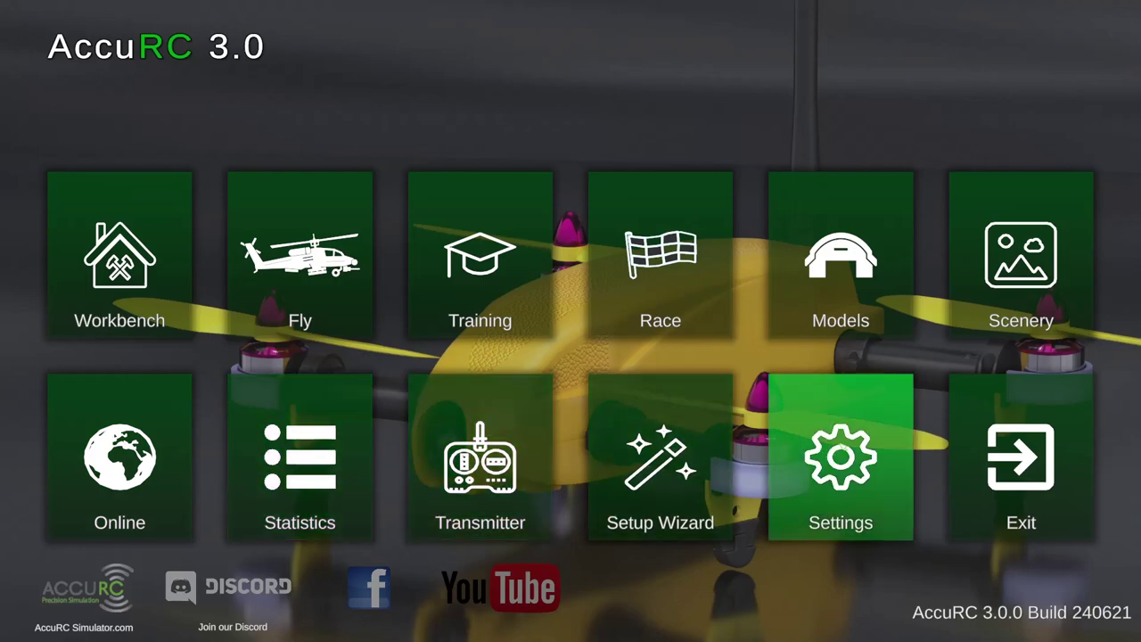
- Review the graphics options and the general hardware and quality information in the system settings, and return to the main menu
{"action": "left_click", "coordinate": [838, 455]}
{"action": "left_click", "coordinate": [128, 247]}
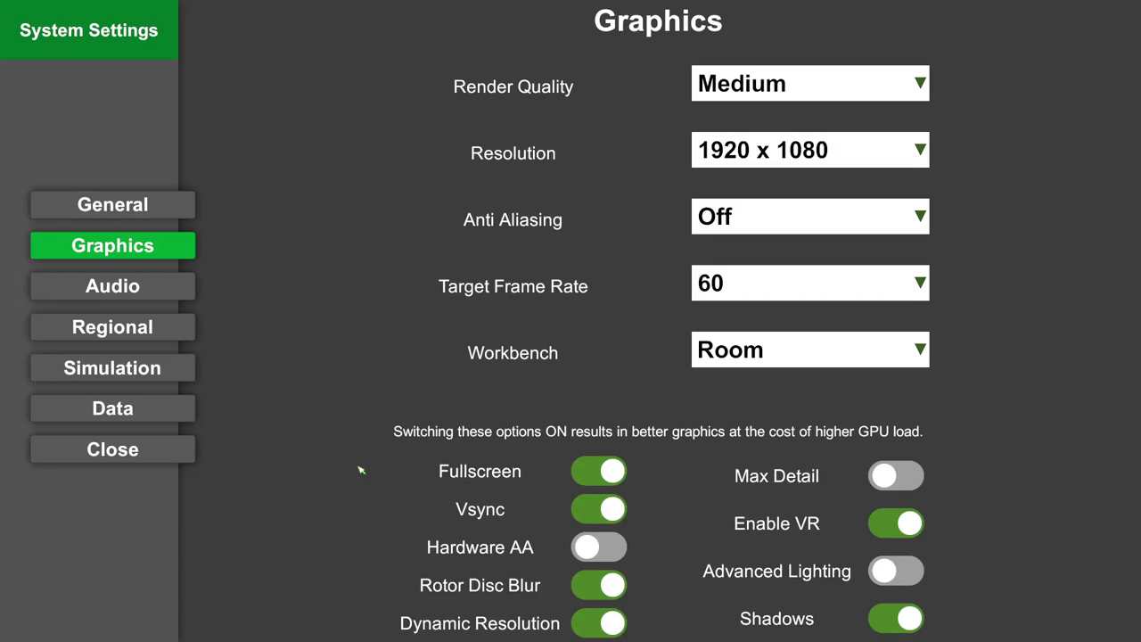
{"action": "left_click", "coordinate": [153, 456]}
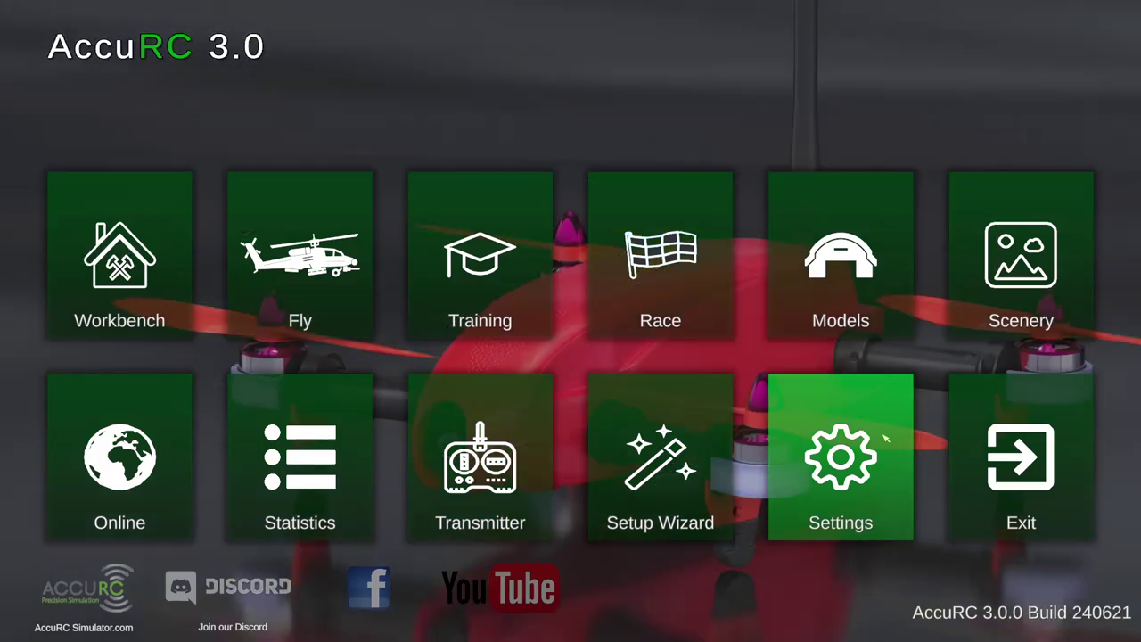
{"action": "left_click", "coordinate": [885, 438]}
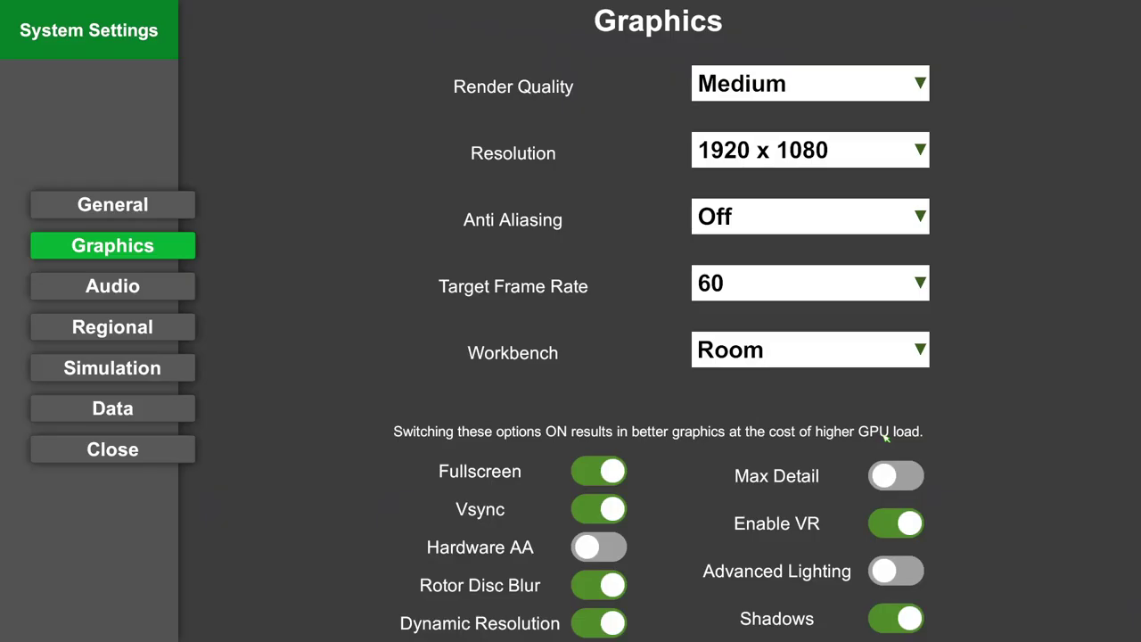
{"action": "left_click", "coordinate": [115, 214]}
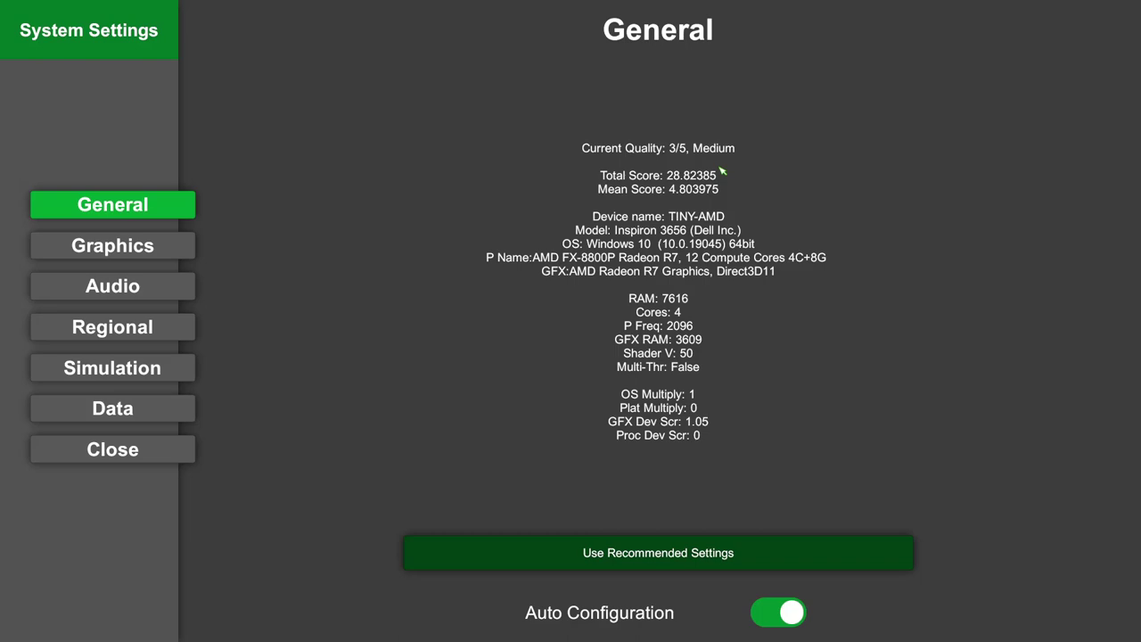
{"action": "left_click", "coordinate": [122, 459]}
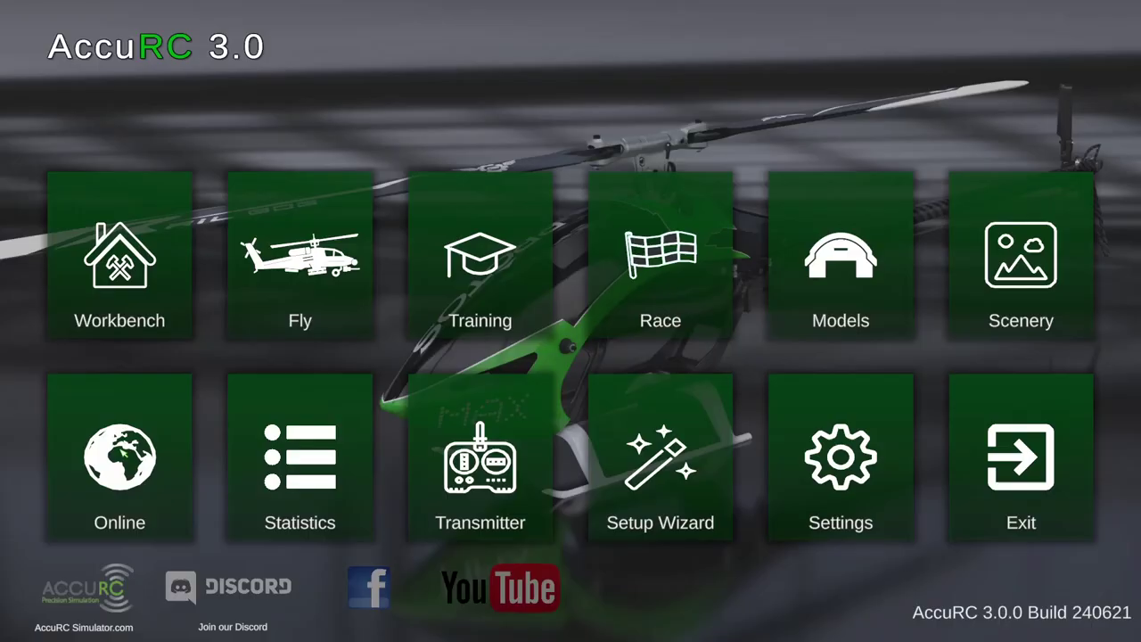